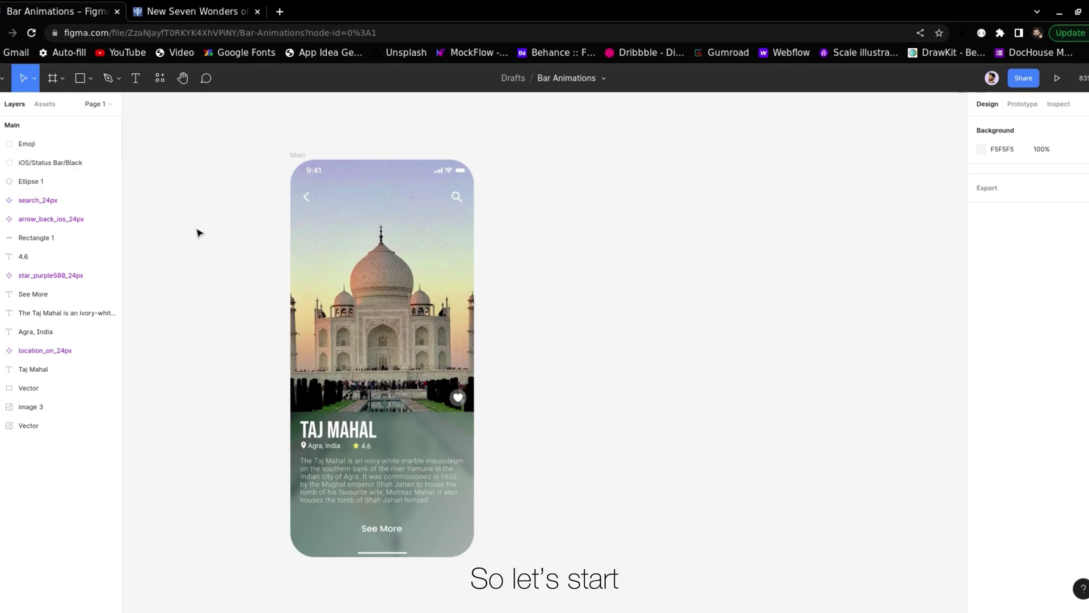
Step: Draw a bar-shaped rectangle about 147 × 12 just above the See More text
click(80, 79)
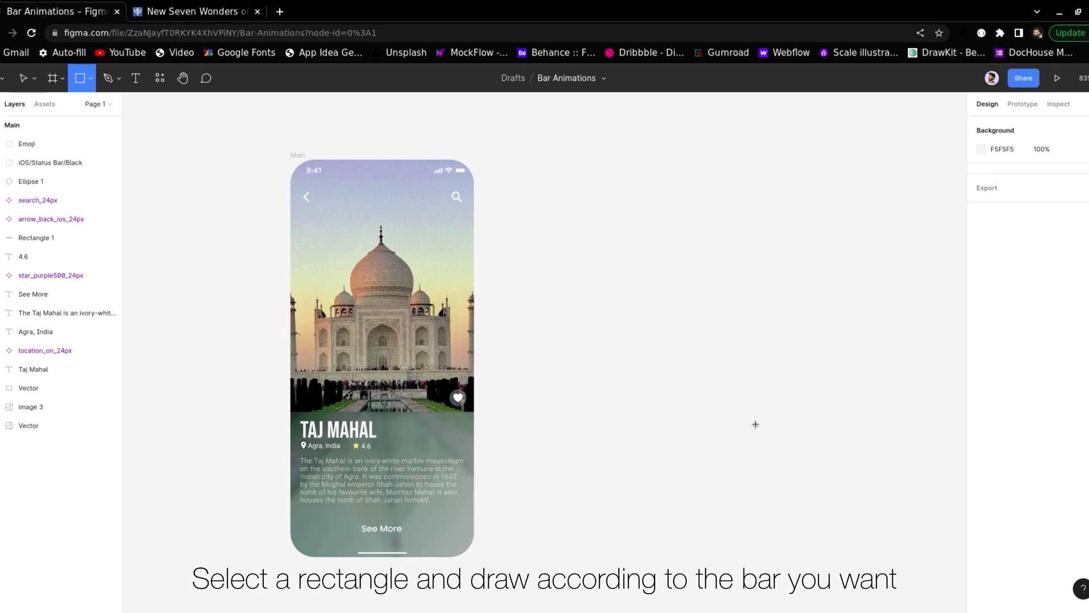
scroll(295, 512, up, 5)
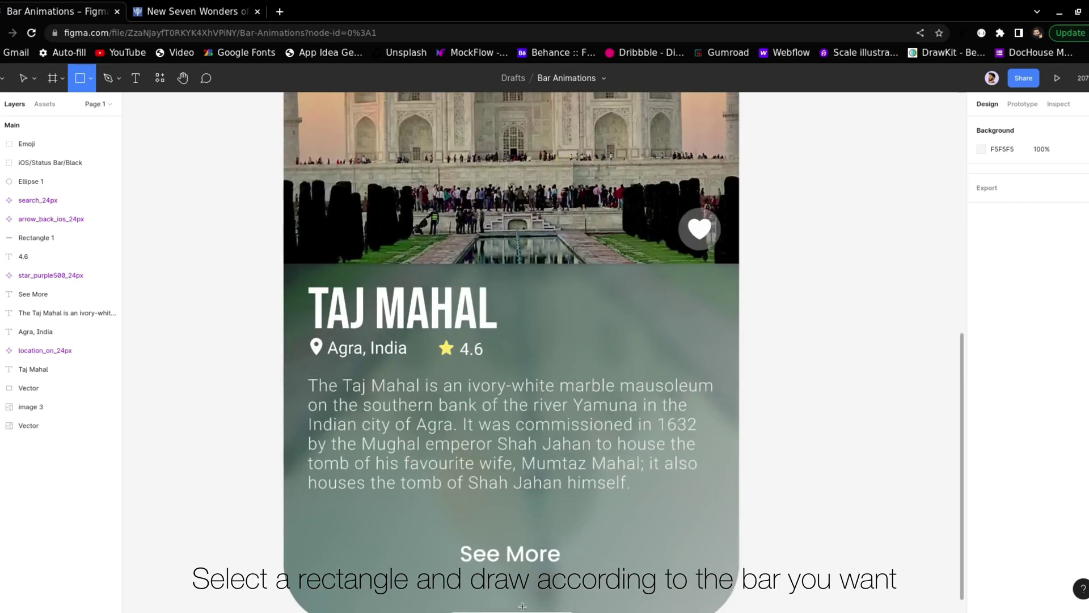
scroll(553, 371, down, 3)
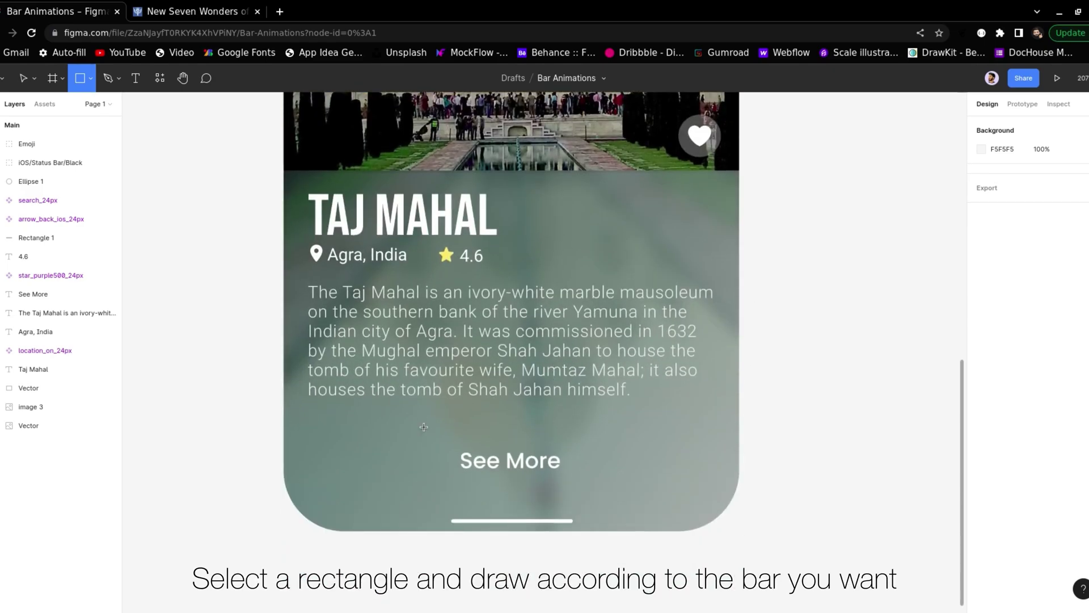
drag(418, 435, 603, 446)
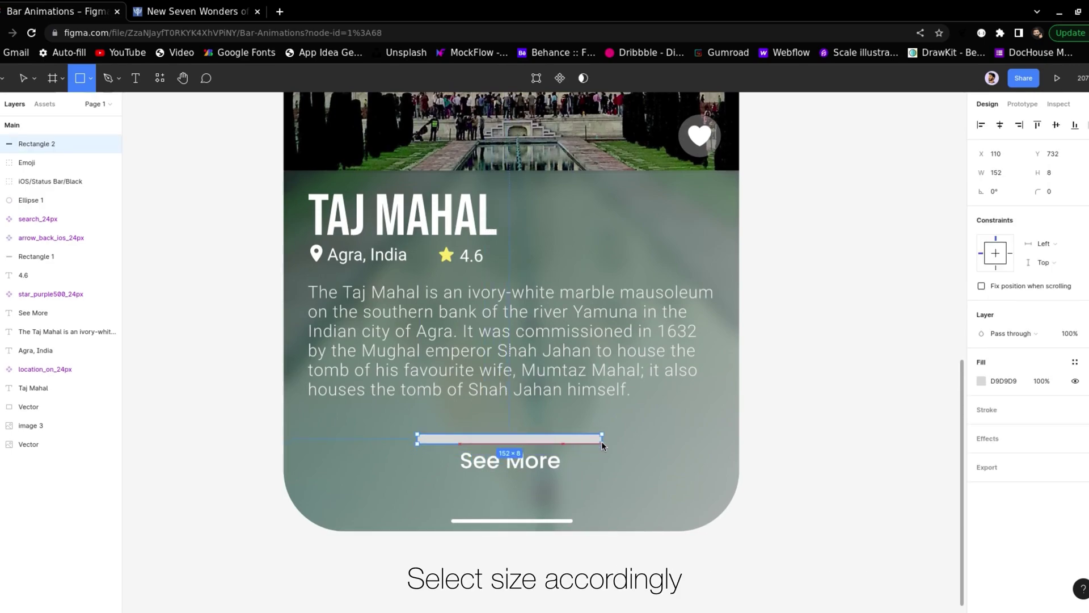
drag(602, 447, 596, 448)
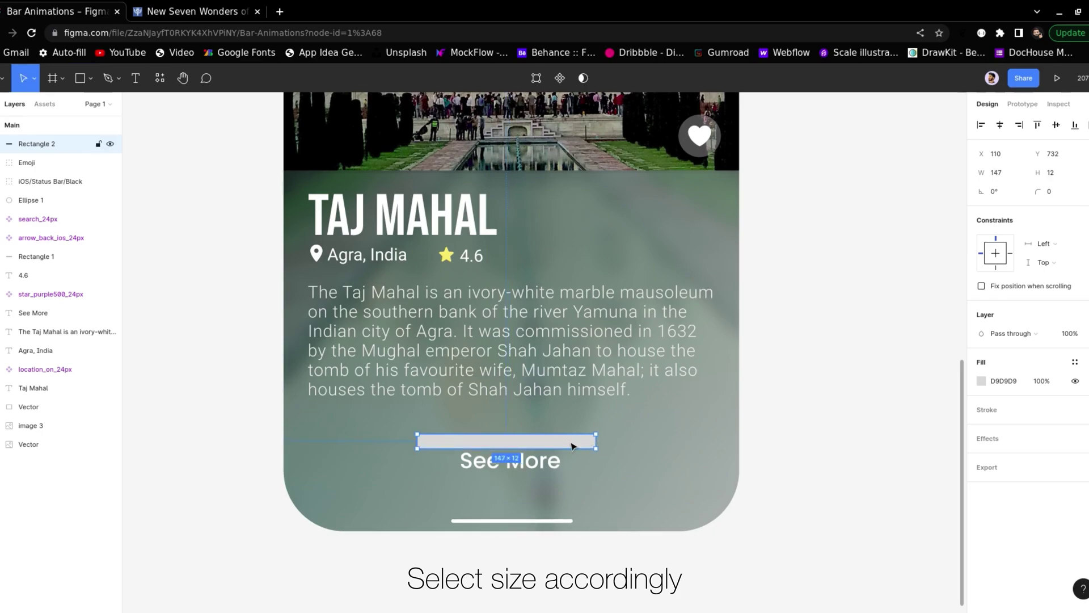
Step: Set the bar's height to 11 and corner radius to 10, and move it to about X 114, Y 729
click(1050, 176)
key(Return)
click(1069, 198)
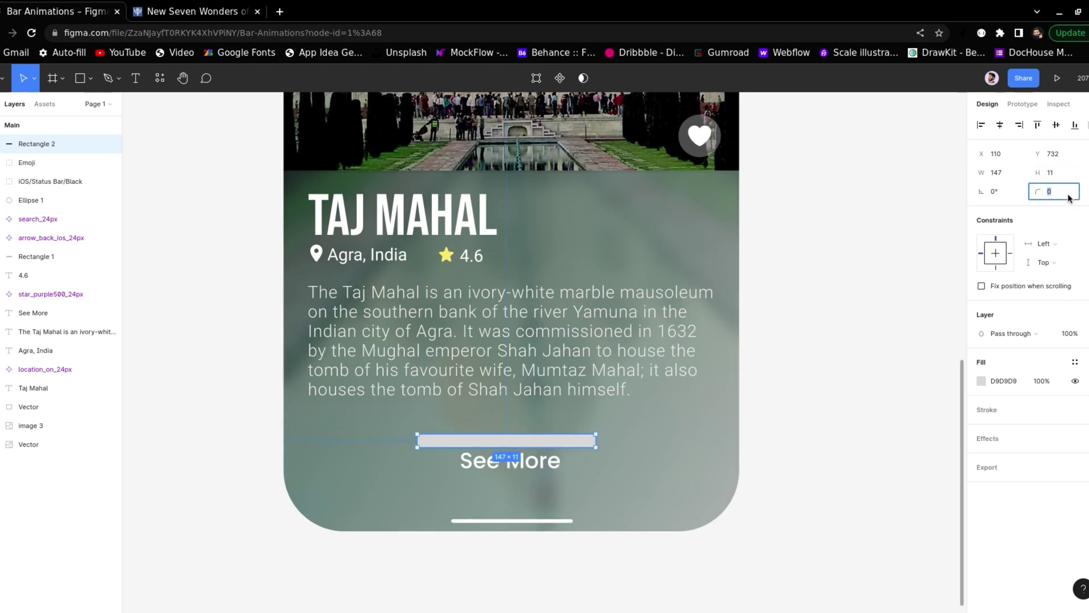
text(10)
key(Return)
drag(531, 446, 534, 441)
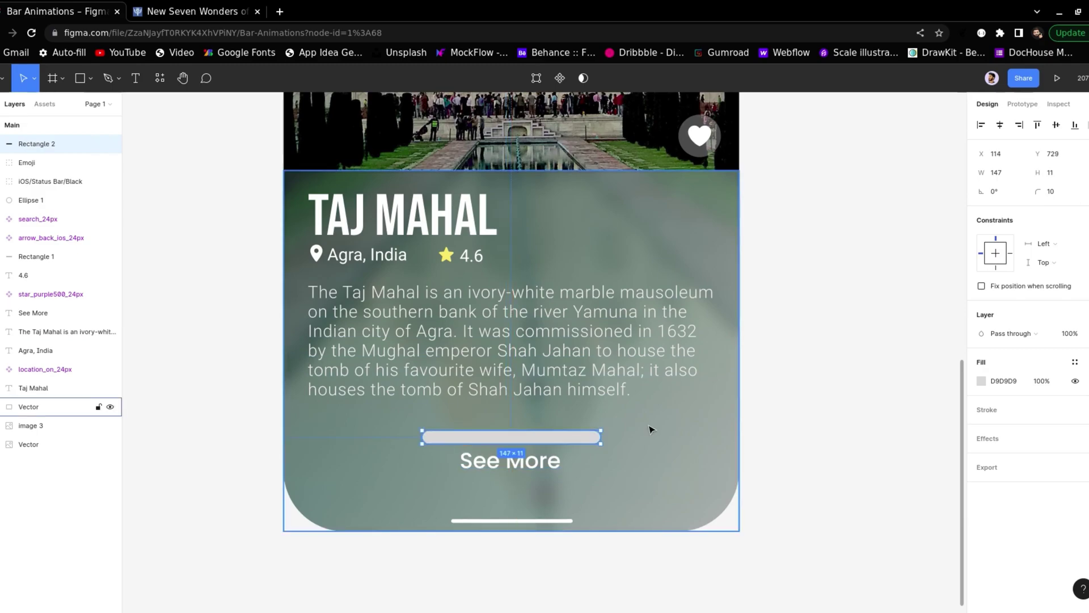
Step: Remove the bar's fill and give it a white FFFFFF stroke
click(1086, 380)
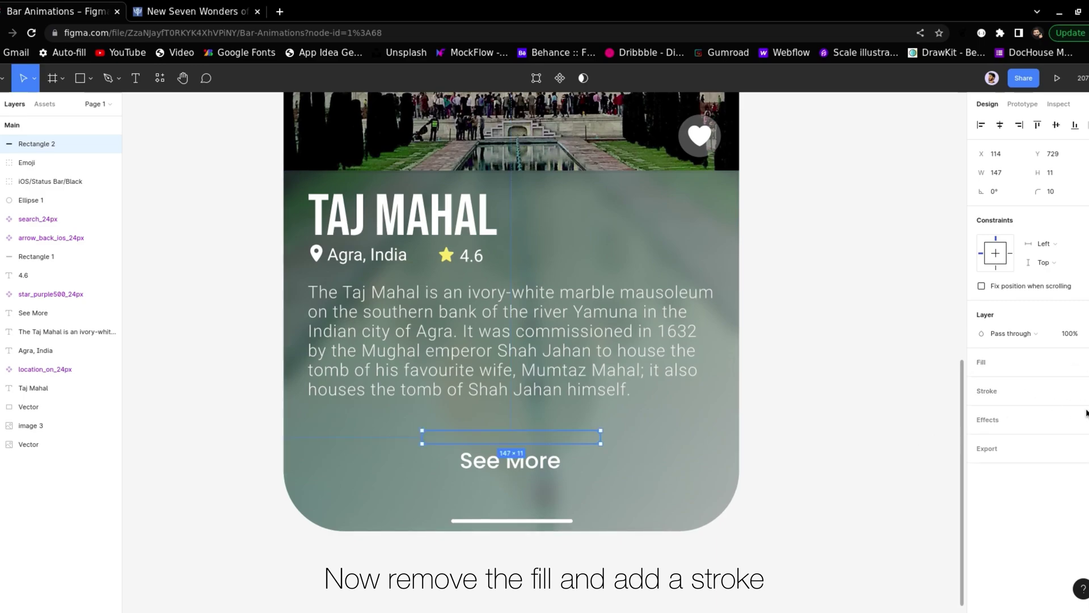
click(1085, 391)
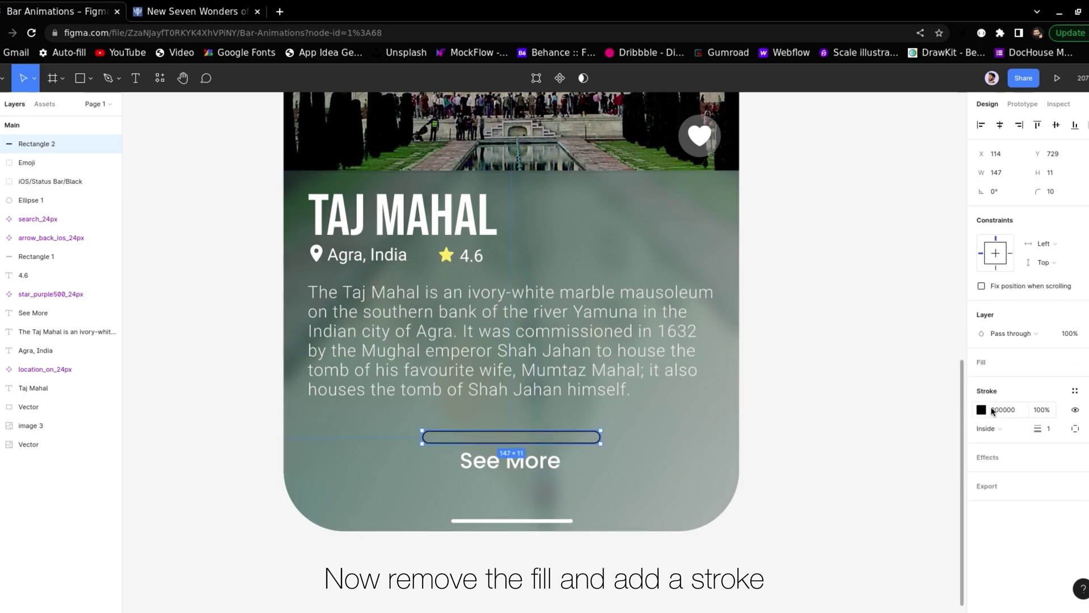
click(981, 409)
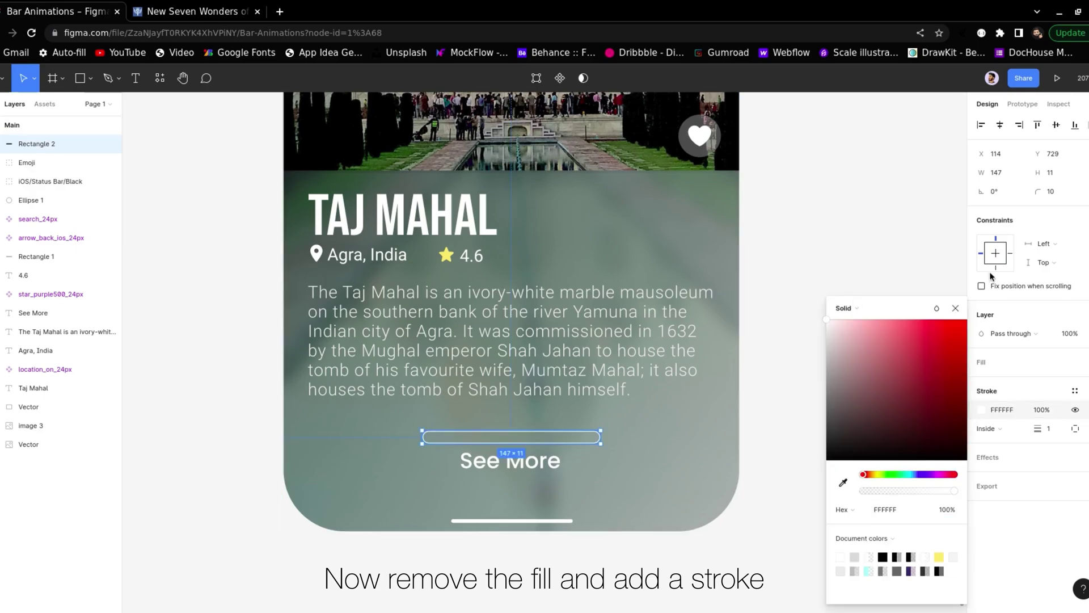
click(783, 262)
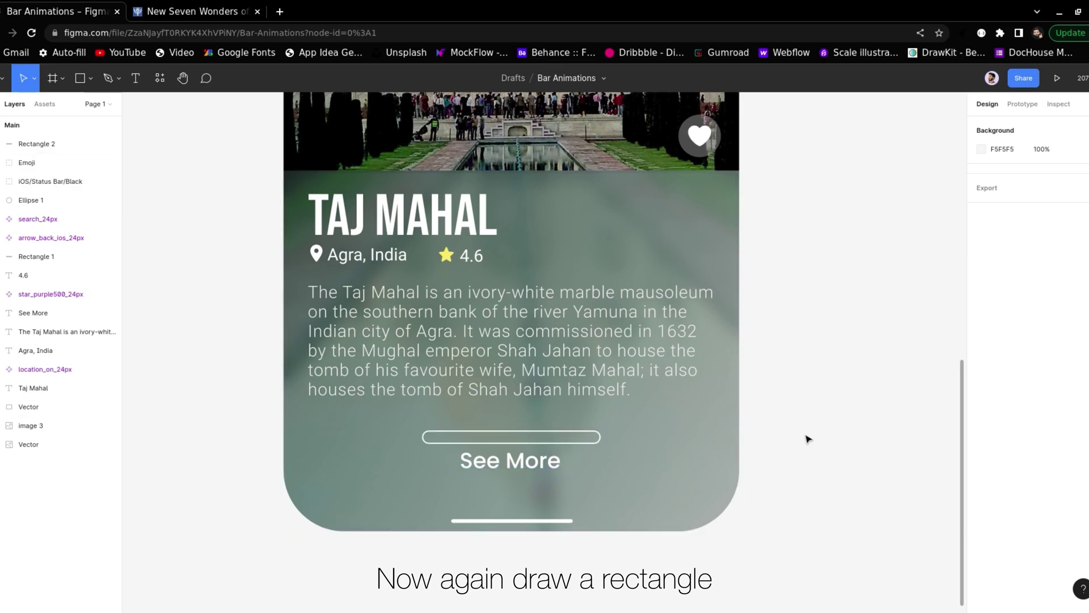
Step: Draw a small rectangle about 9 × 10 inside the starting end of the outlined bar
click(80, 80)
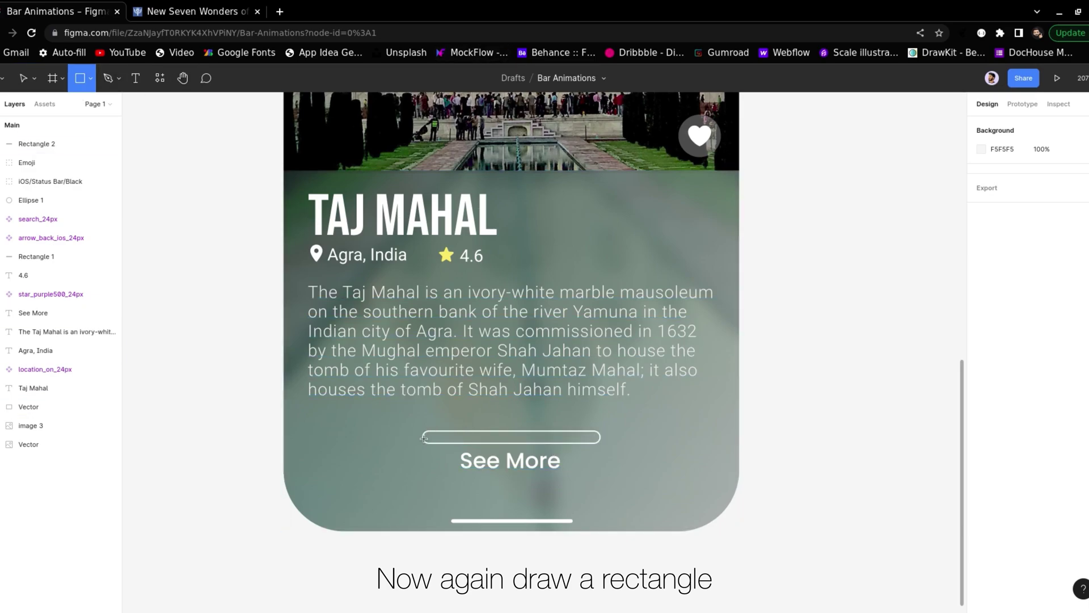
scroll(423, 439, up, 5)
drag(421, 423, 445, 448)
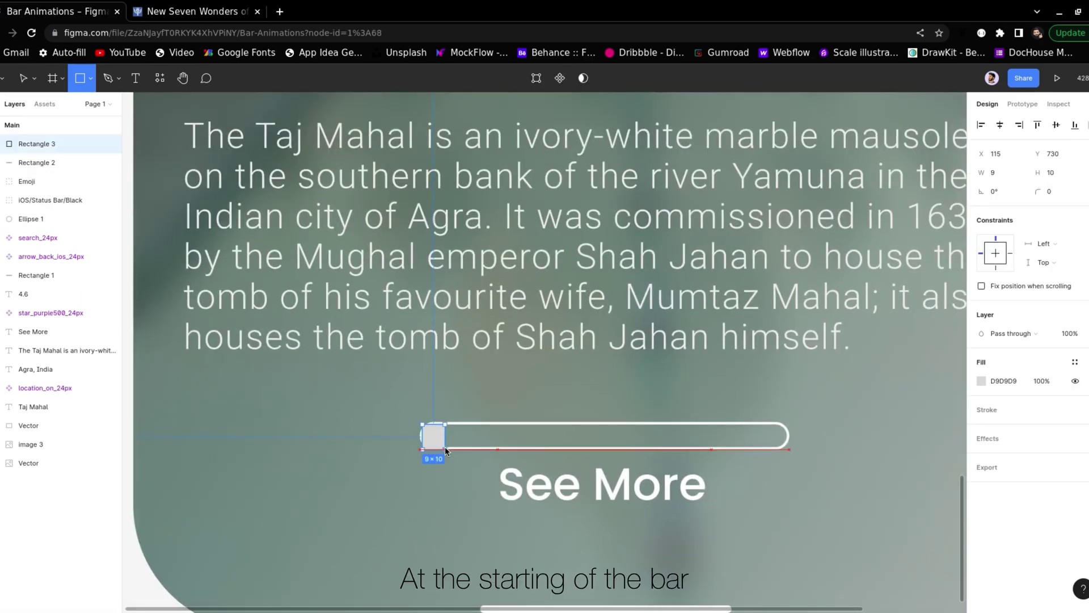
drag(444, 447, 445, 447)
Step: Resize the small rectangle to 10 wide by 9 high and round its corners with a radius of 4
click(1052, 175)
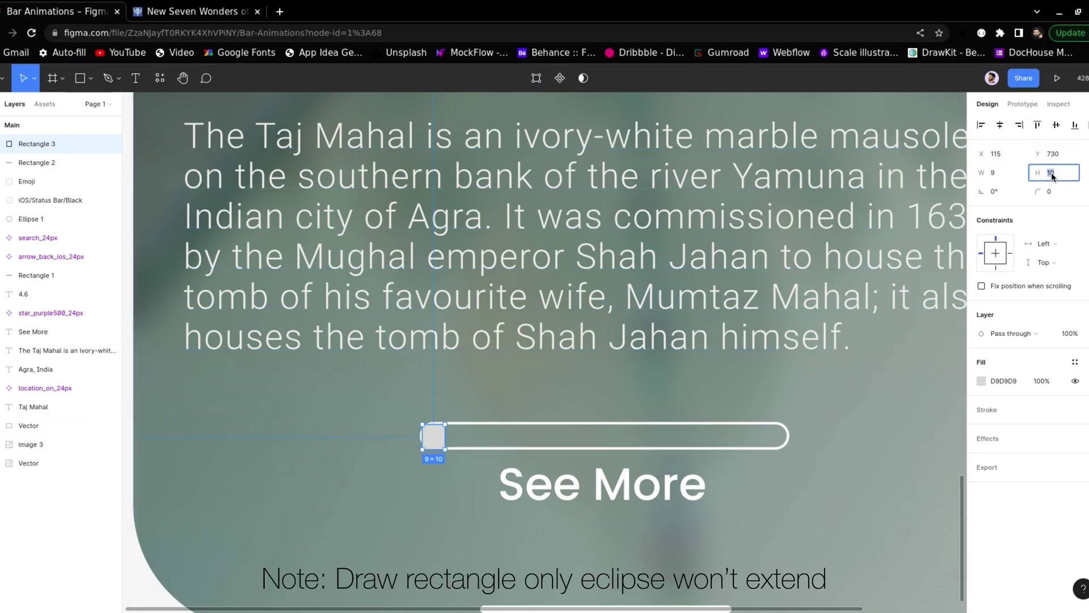
text(9)
key(Return)
click(1007, 176)
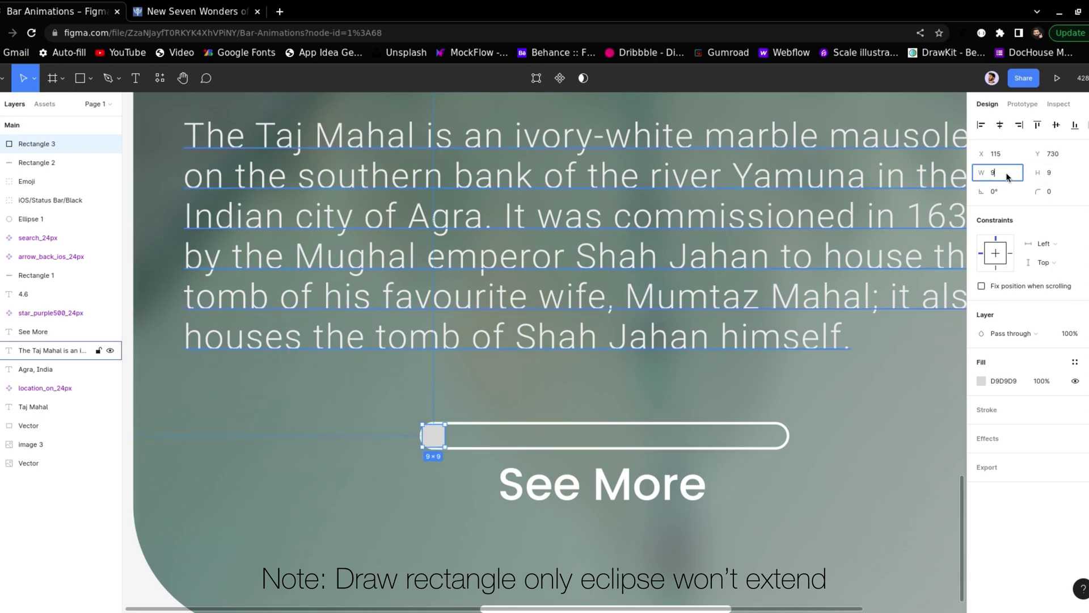
text(10)
key(Return)
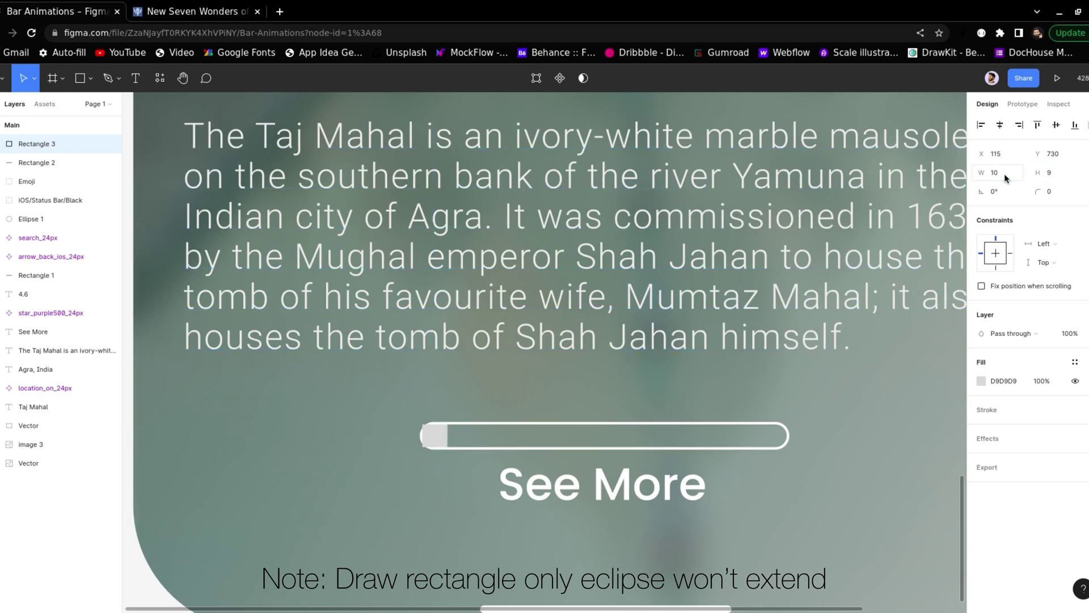
click(1057, 194)
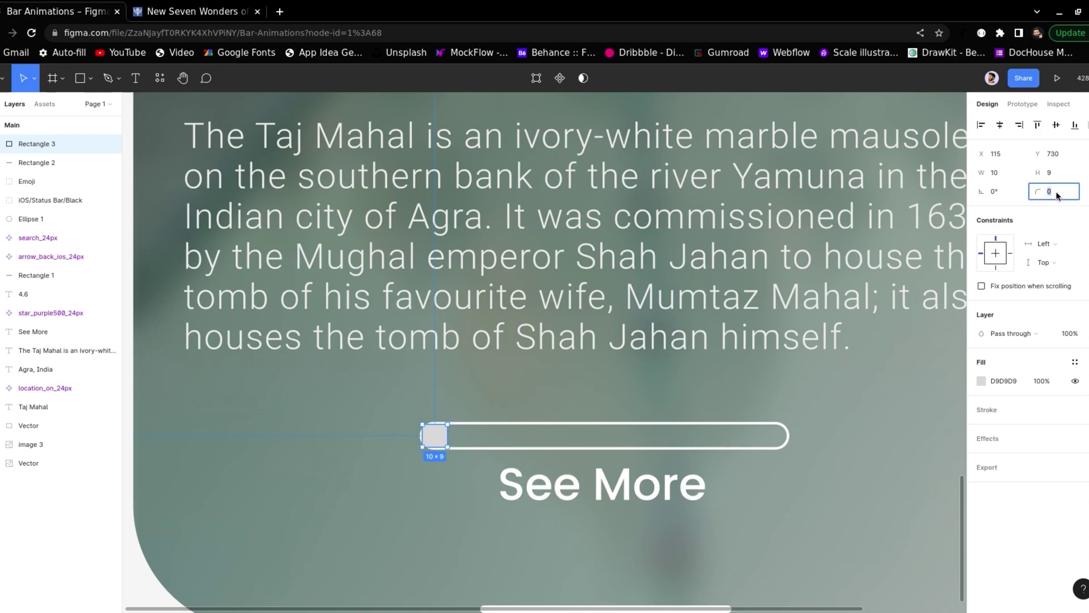
text(4)
key(Return)
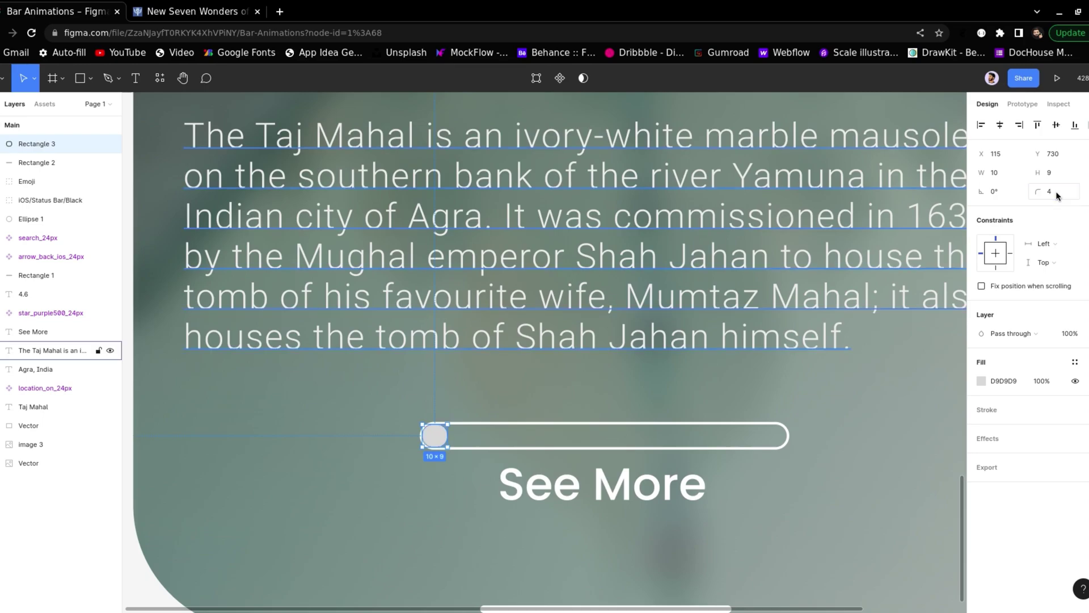
scroll(397, 484, up, 5)
mouse_move(521, 355)
mouse_down()
mouse_move(563, 356)
mouse_move(521, 356)
mouse_up()
click(506, 463)
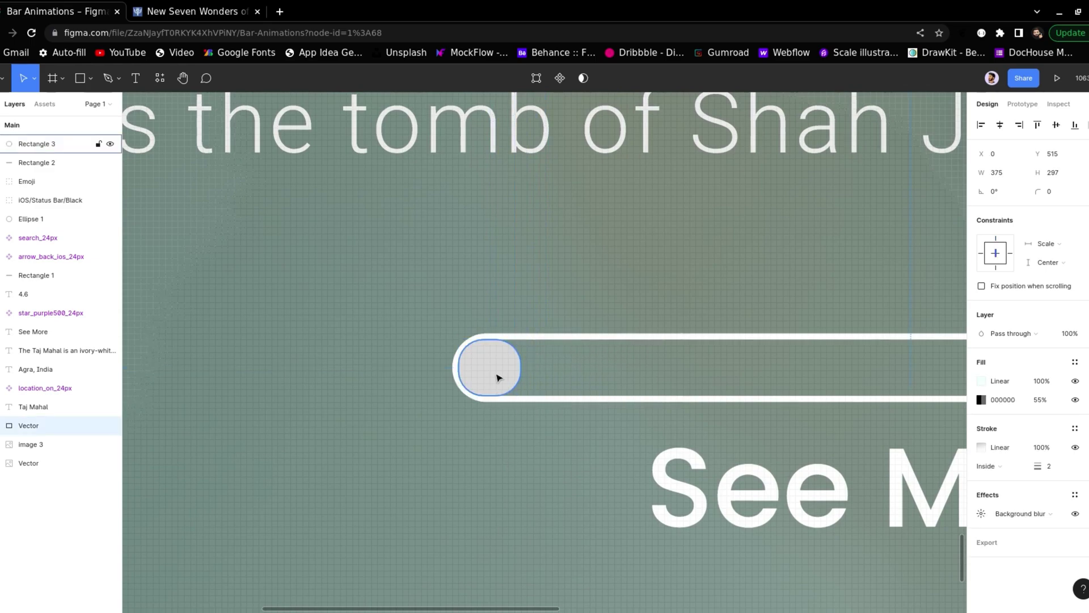
Step: Fill the small rounded rectangle at the bar's start with dark purple 363567 at 100% opacity
scroll(496, 377, down, 5)
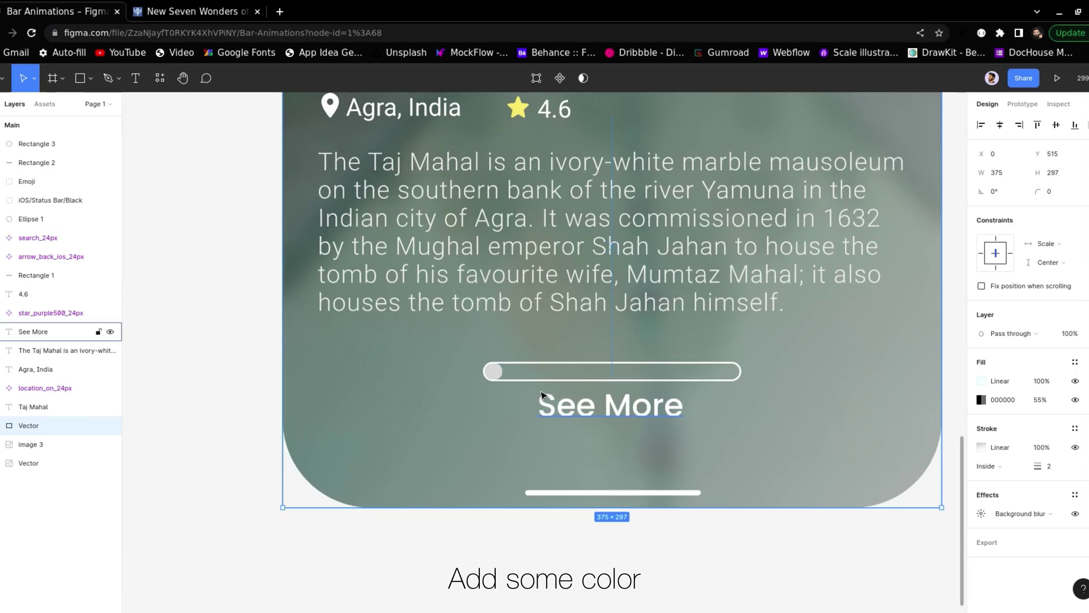
click(494, 371)
click(986, 380)
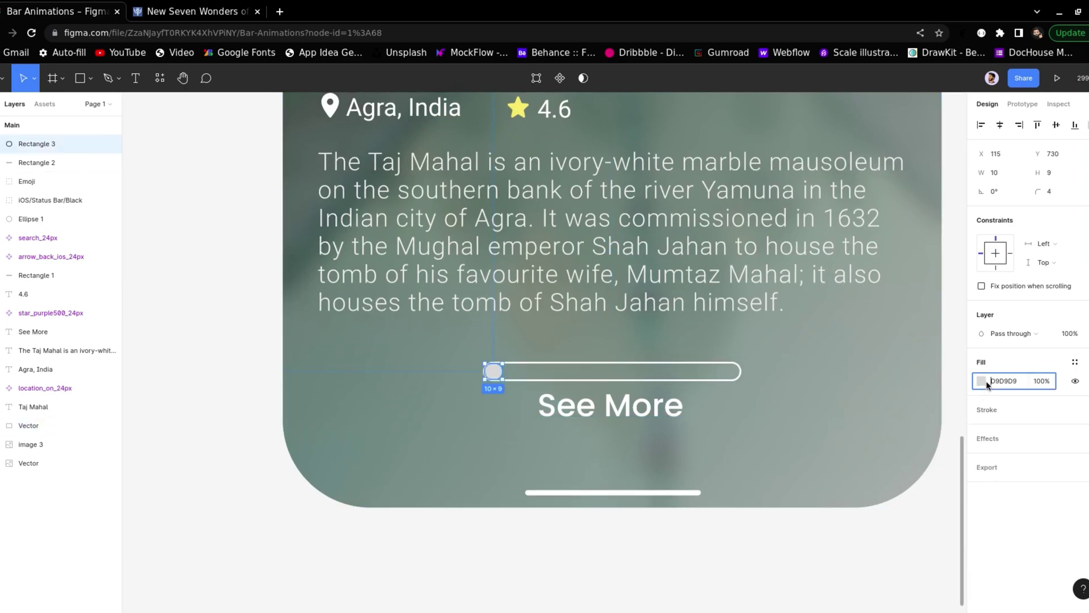
click(981, 381)
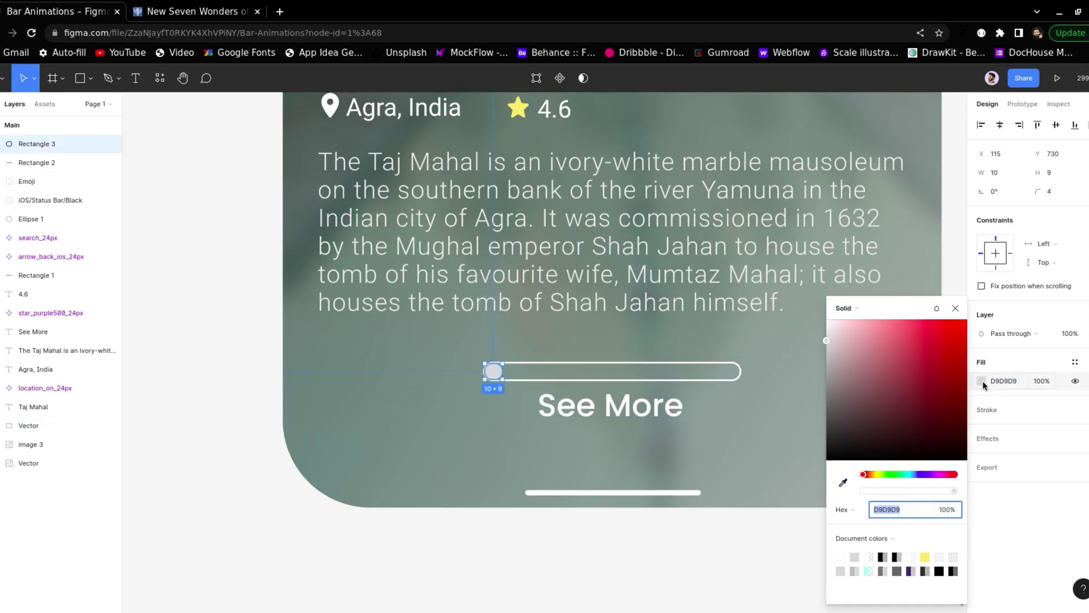
click(910, 571)
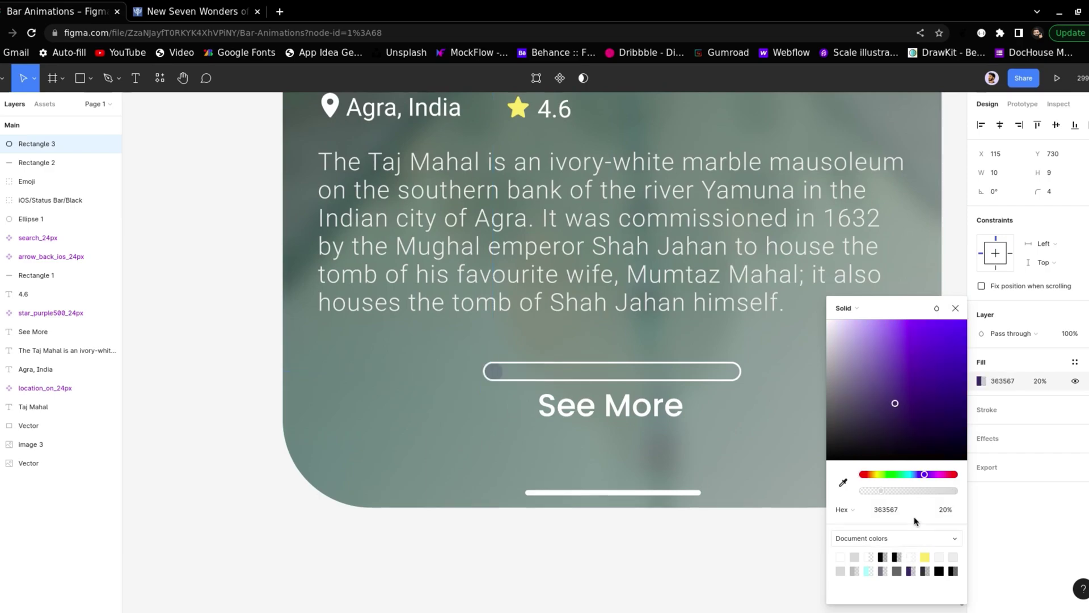
drag(930, 491, 1027, 497)
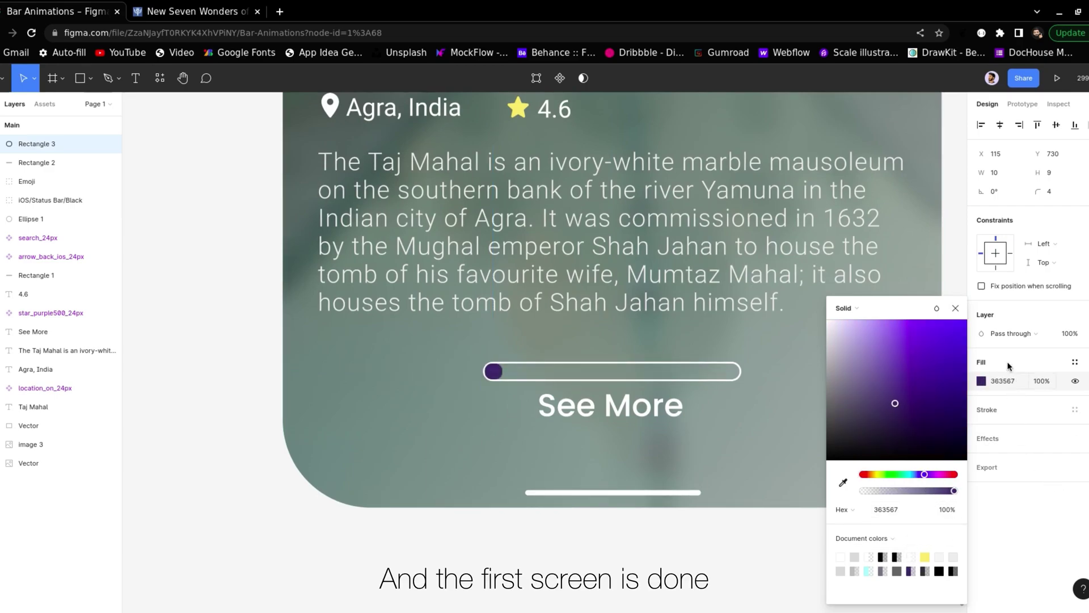
click(955, 308)
click(758, 401)
Step: Duplicate the whole Main frame and place the copy beside the original at about X 289, Y -336
scroll(758, 401, down, 5)
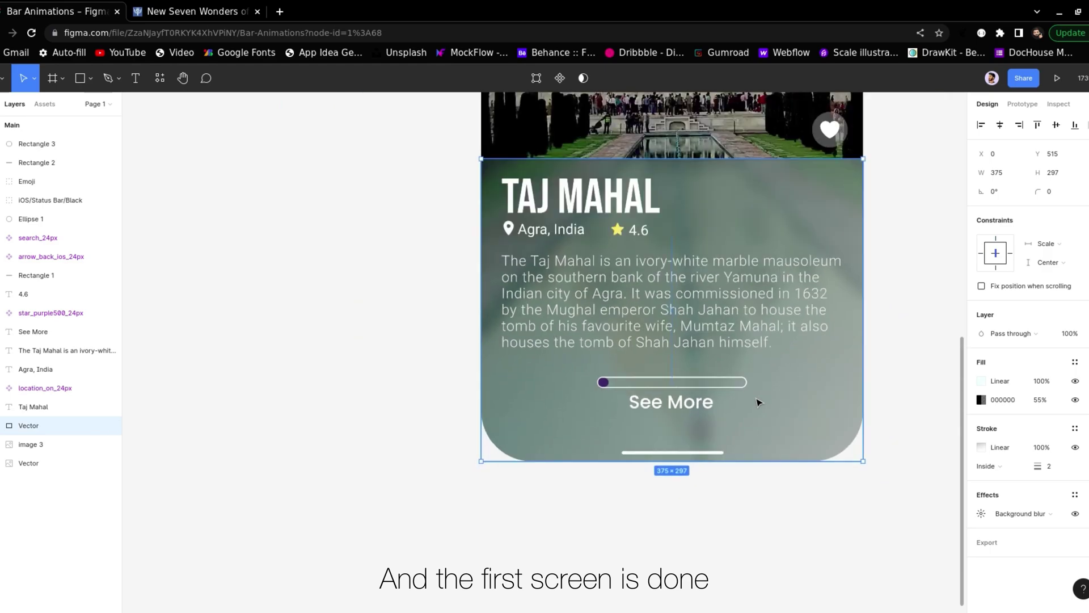
scroll(758, 401, right, 5)
scroll(678, 408, up, 6)
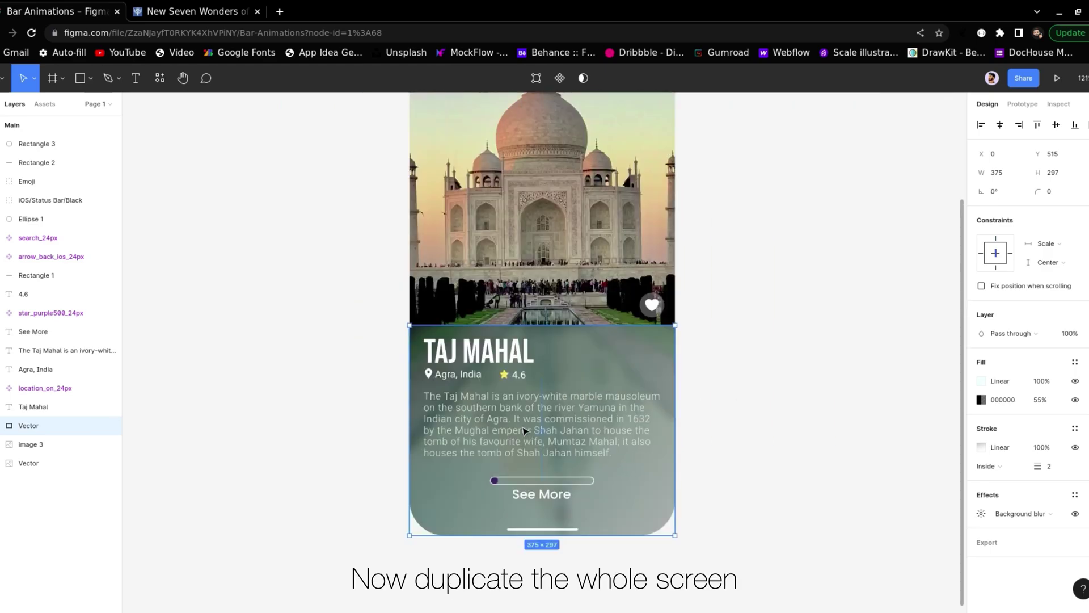
scroll(565, 439, down, 3)
scroll(634, 434, down, 2)
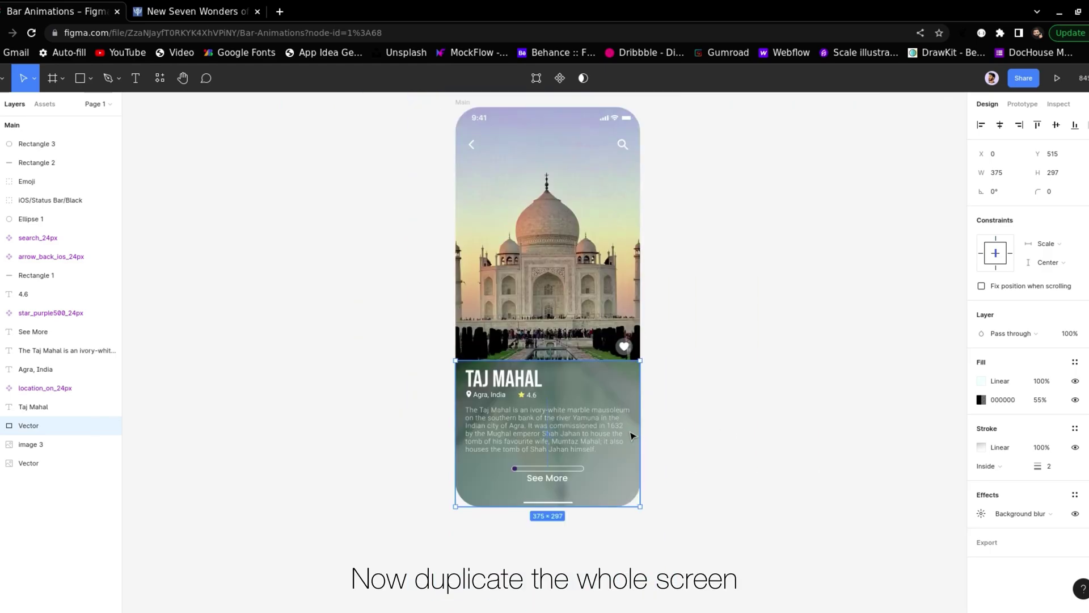
scroll(634, 434, right, 2)
scroll(634, 434, up, 1)
click(634, 434)
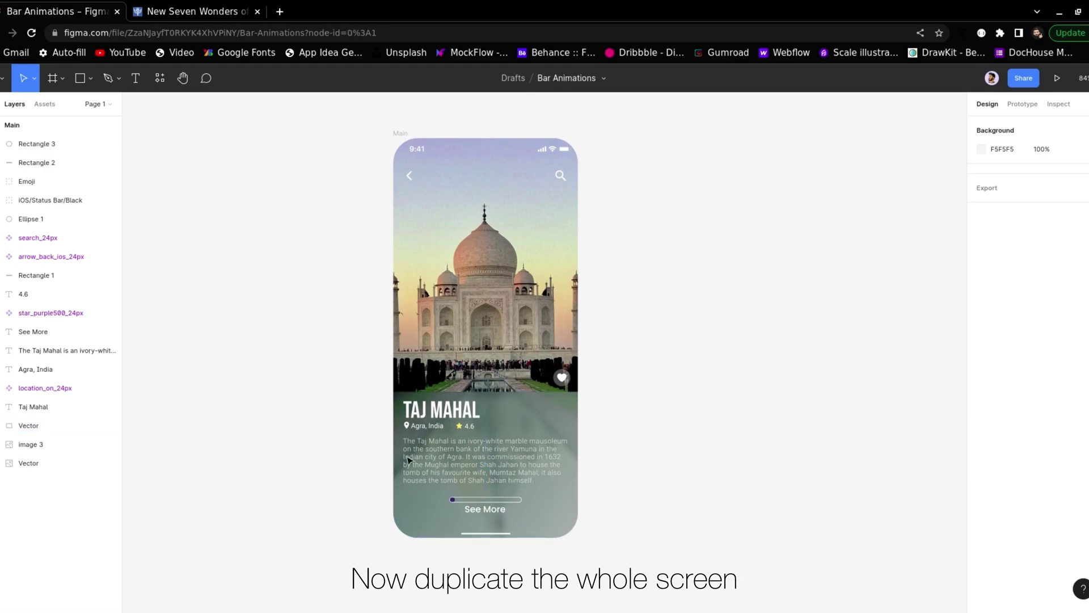
click(397, 134)
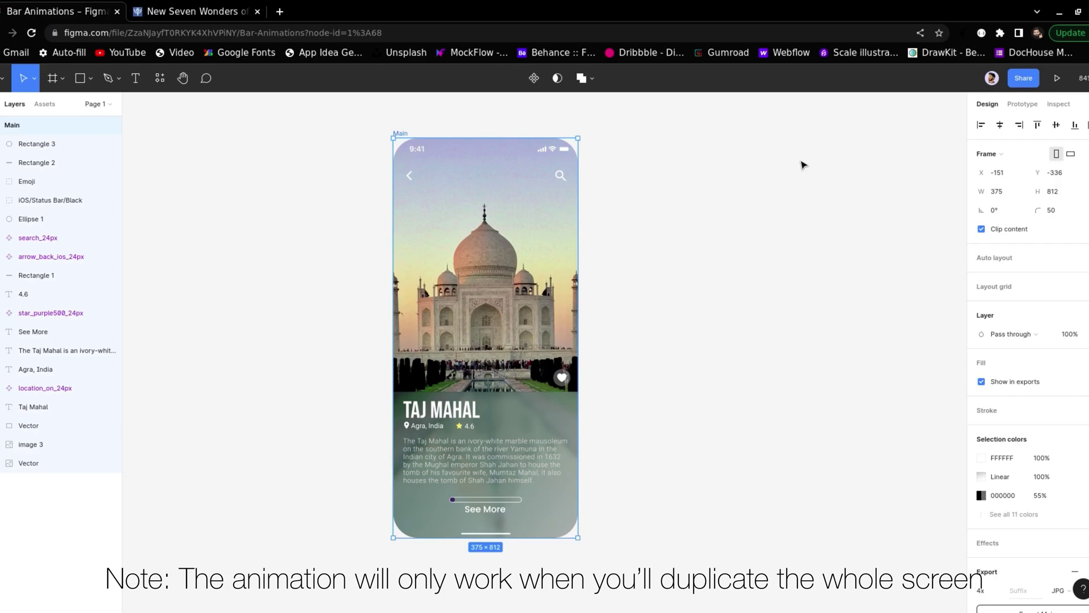
key(ctrl+d)
mouse_move(740, 214)
mouse_down()
mouse_move(743, 221)
mouse_move(720, 212)
mouse_up()
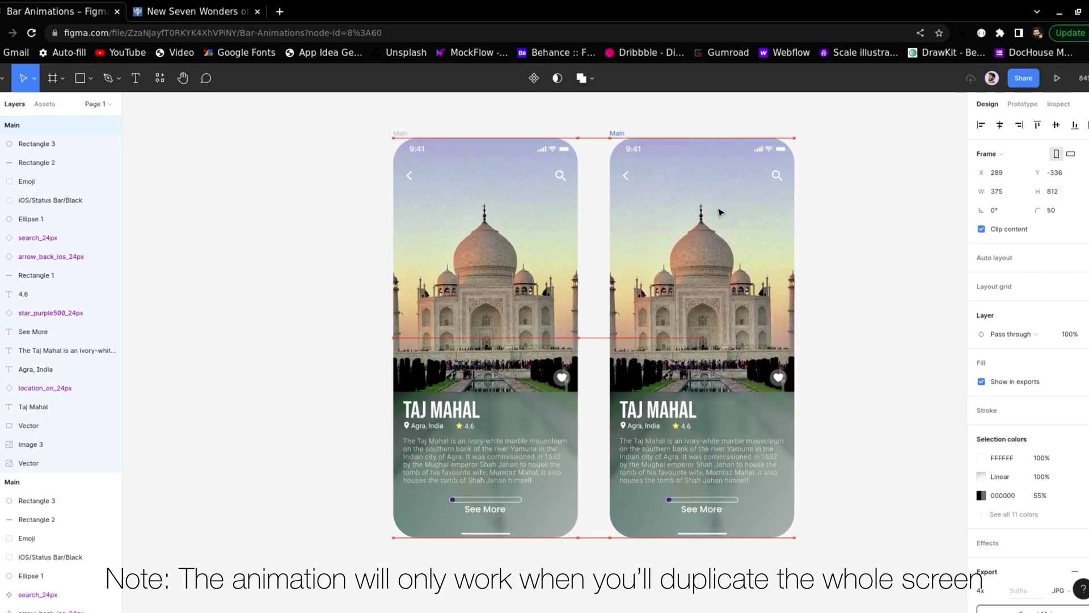
click(902, 231)
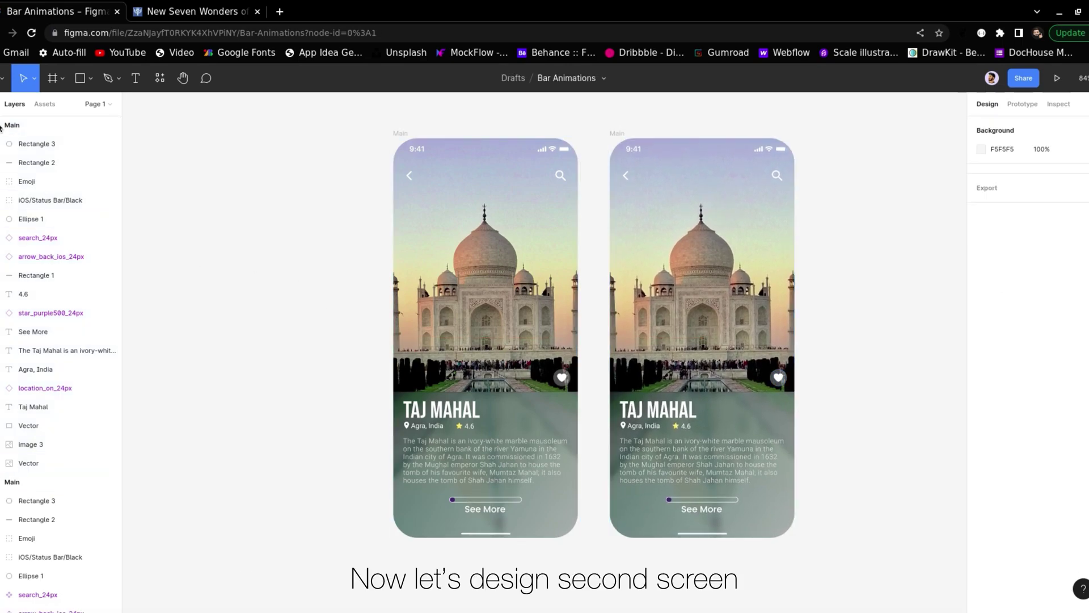
Step: Collapse both frames' layers and rename the duplicated frame as Main2
click(1, 126)
click(2, 145)
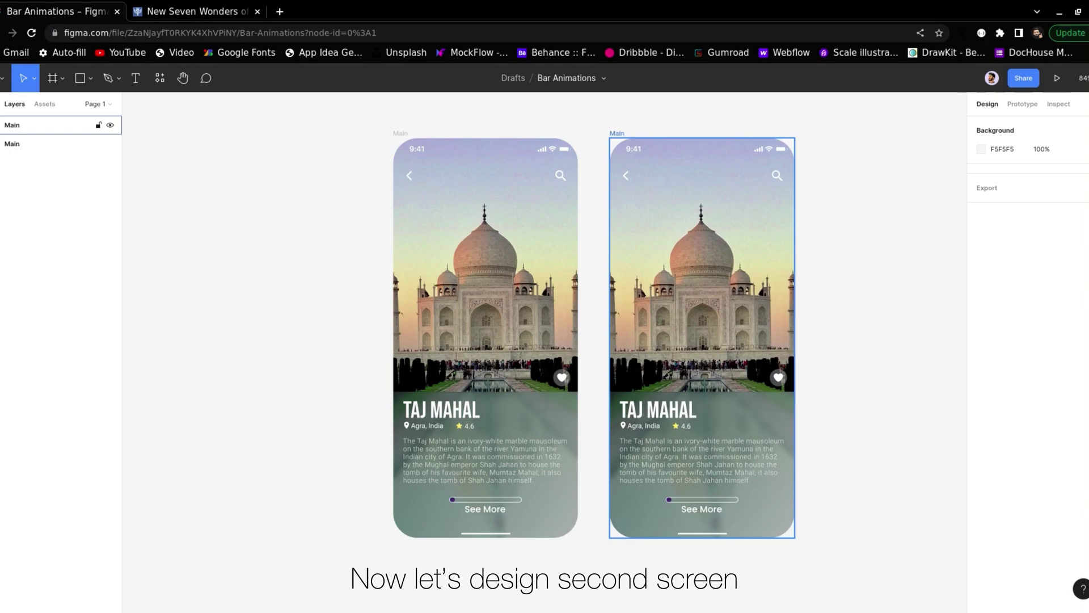
click(10, 145)
double_click(34, 145)
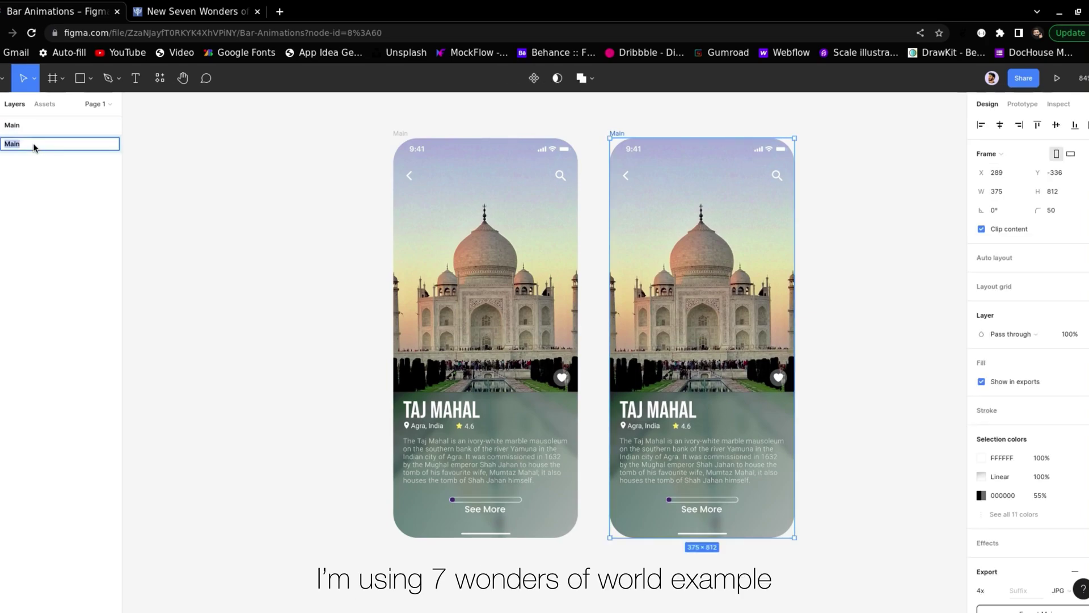
click(34, 145)
text(2)
key(Return)
click(904, 236)
Step: Replace the background image of the Main2 screen with andrea-leopardi-DSm50vbc9F0-unsplash.jpg from the Videos folder
scroll(858, 239, right, 3)
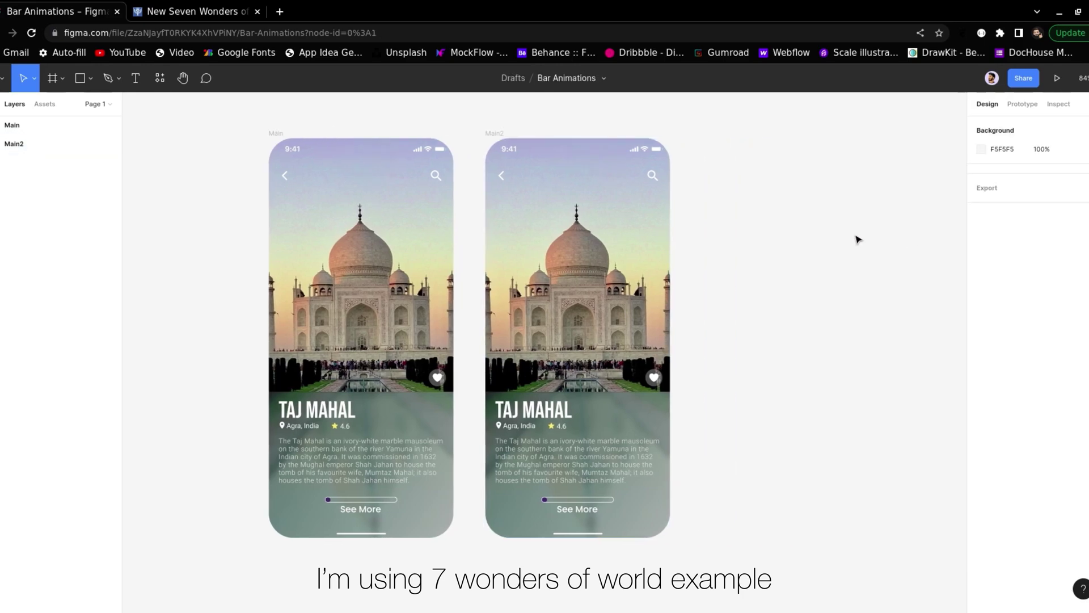
scroll(857, 239, right, 1)
click(548, 258)
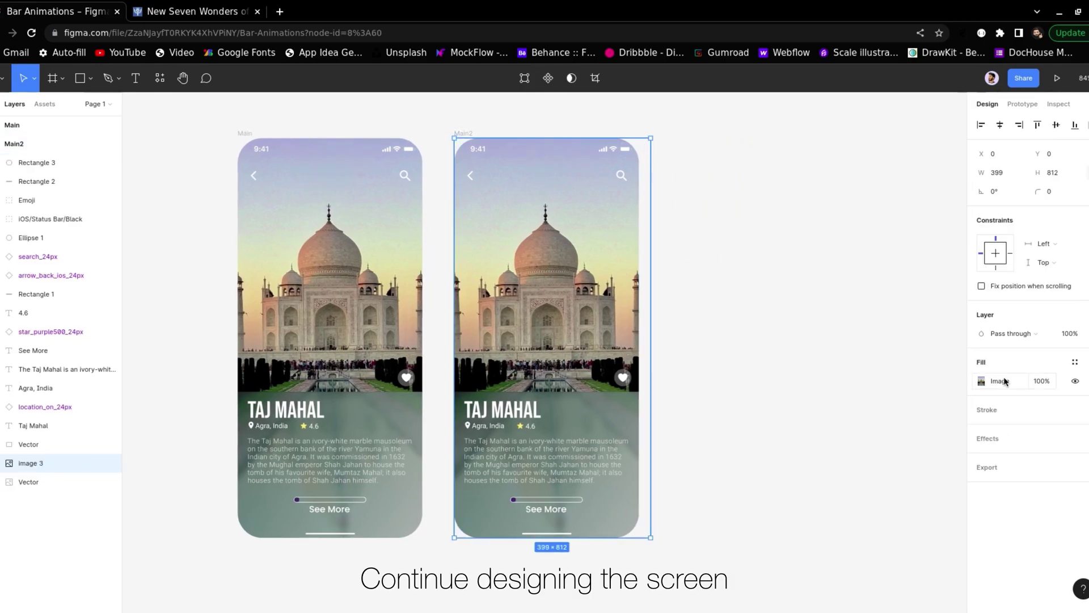
click(981, 381)
click(904, 417)
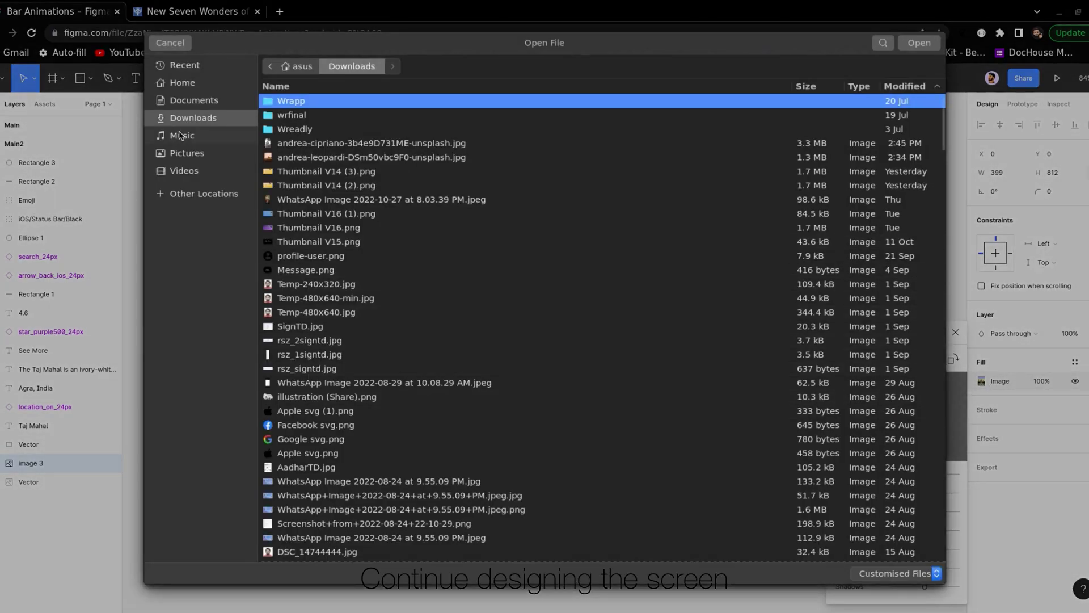
click(195, 159)
click(211, 171)
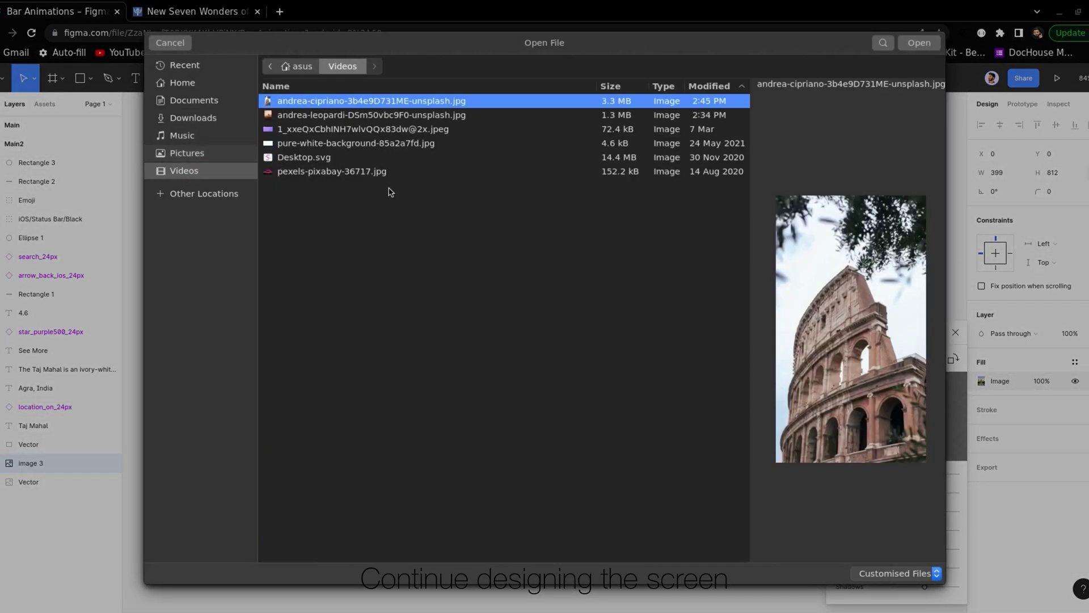
click(374, 115)
click(918, 43)
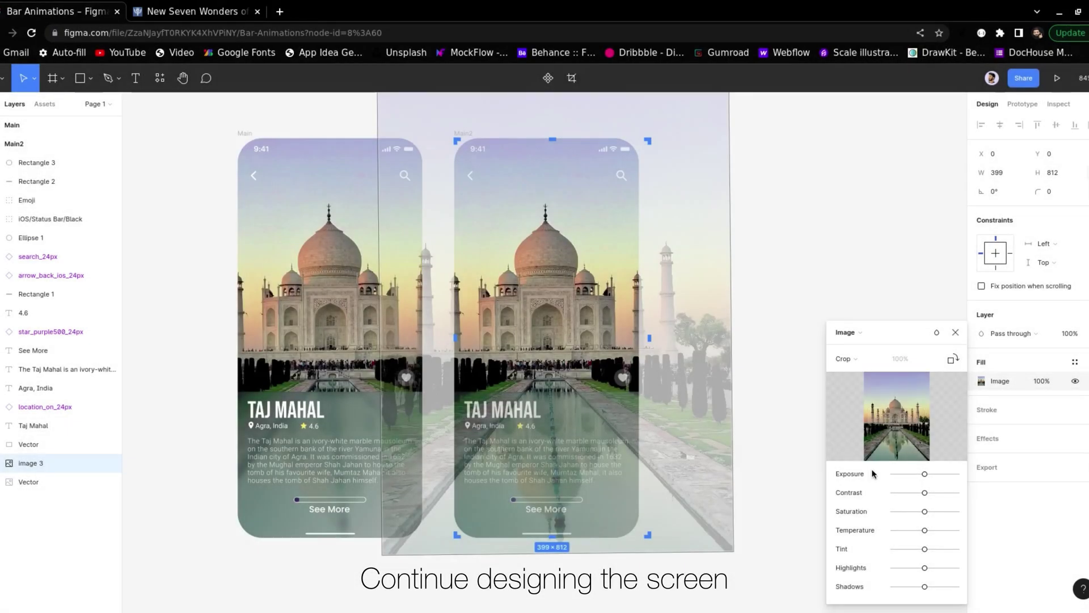
click(956, 334)
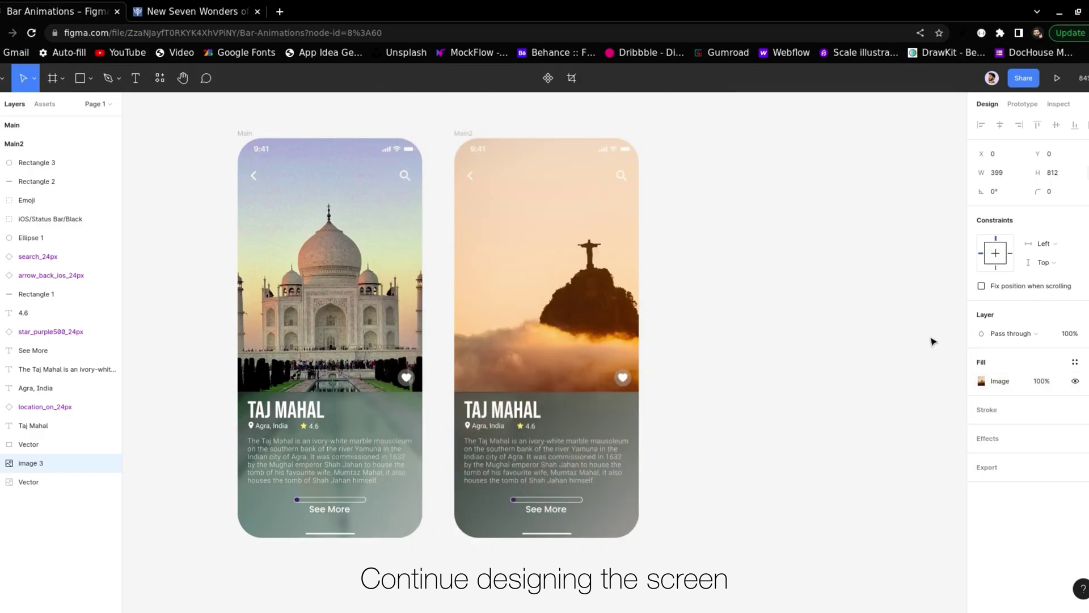
click(819, 338)
Step: Copy the heading Christ the Redeemer from the Britannica article and replace the Taj Mahal title on Main2 with it
click(221, 19)
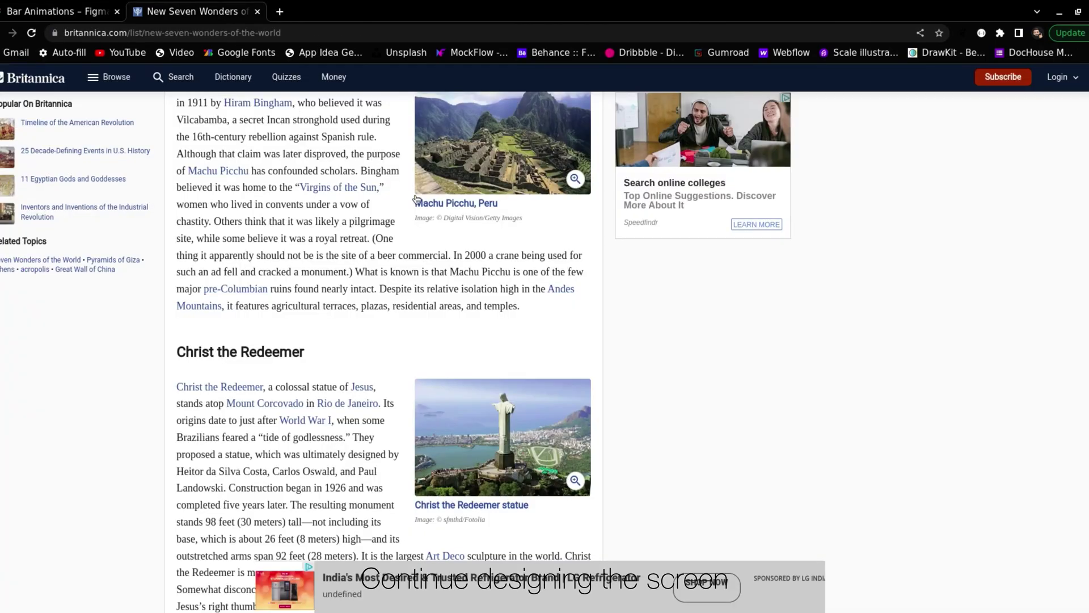
drag(176, 354, 309, 353)
key(ctrl+c)
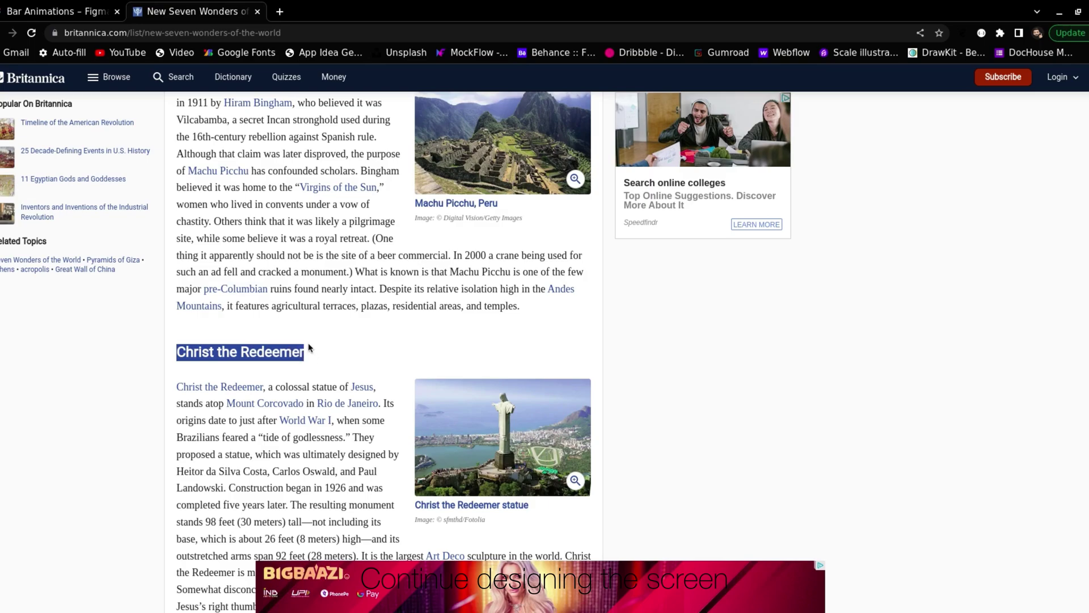
click(41, 17)
click(506, 406)
double_click(506, 405)
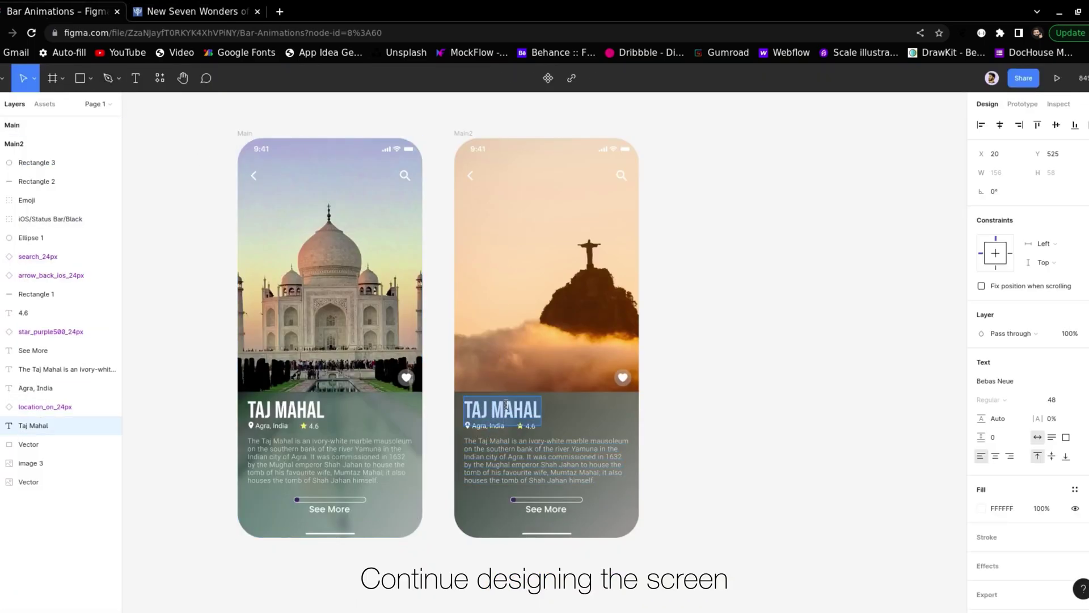
key(ctrl+v)
Step: Copy Rio de Janeiro from the Britannica article and replace the Agra, India location text on Main2 with it
click(187, 11)
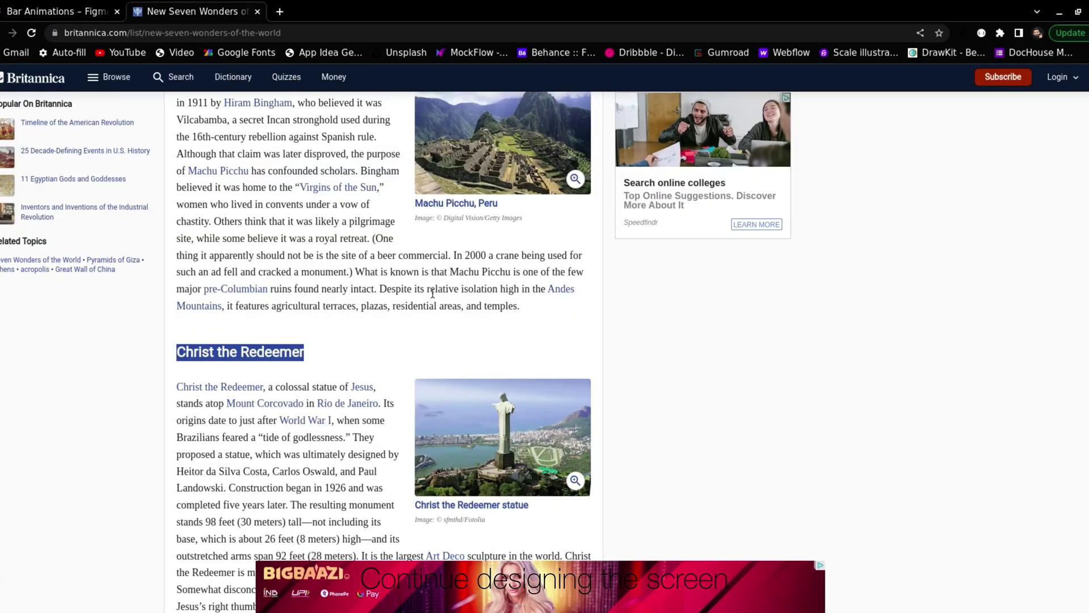
drag(316, 403, 375, 408)
key(ctrl+c)
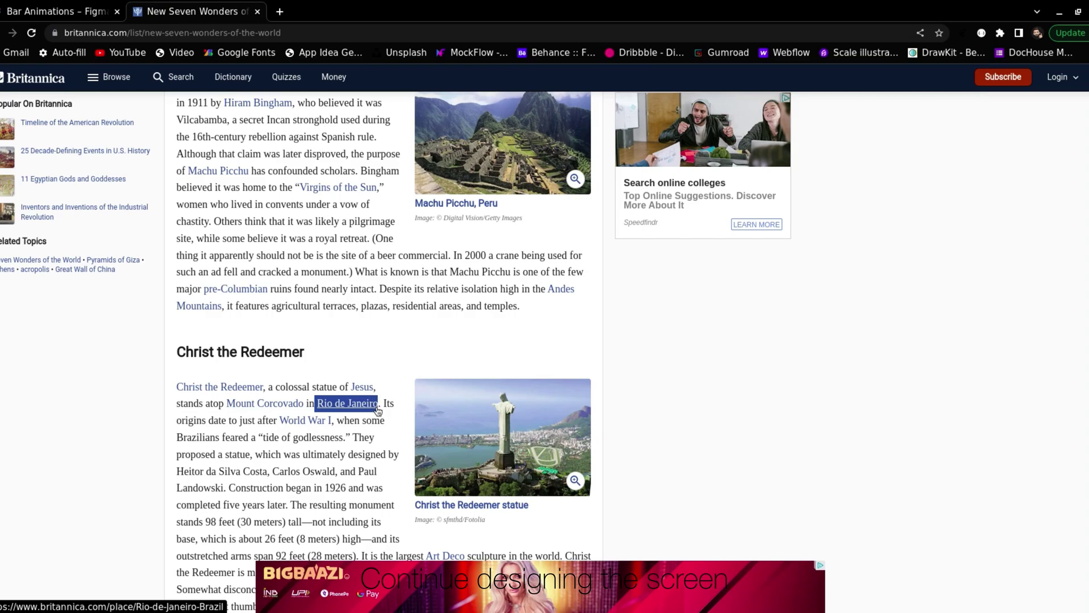
click(74, 14)
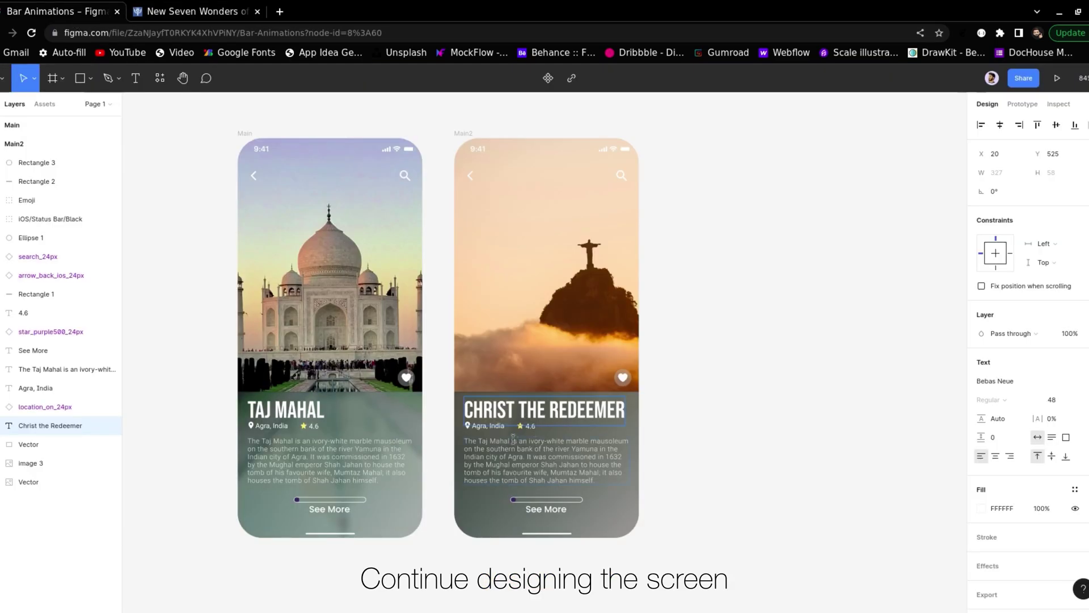
double_click(489, 429)
key(ctrl+v)
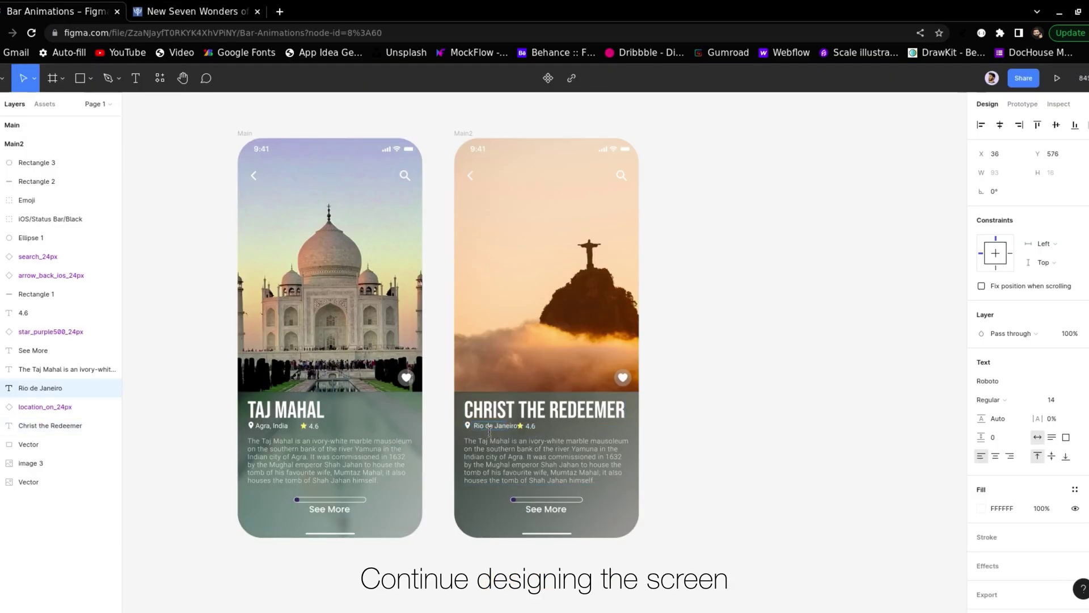
key(Escape)
click(718, 442)
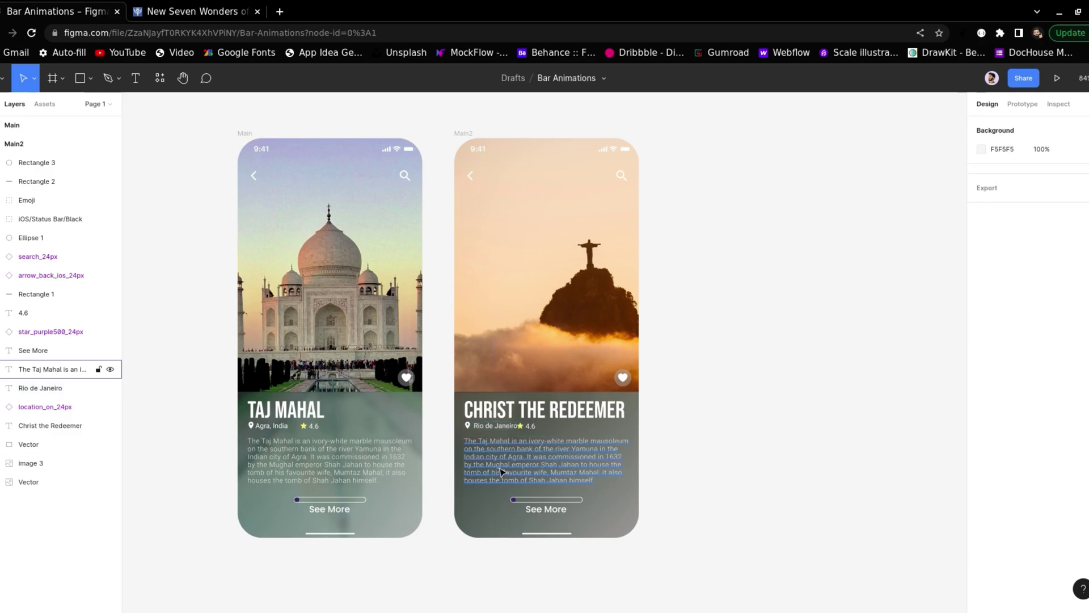
Step: Replace Main2's description with the article's opening Christ the Redeemer sentences, ending at "tide of godlessness."
click(62, 369)
click(196, 12)
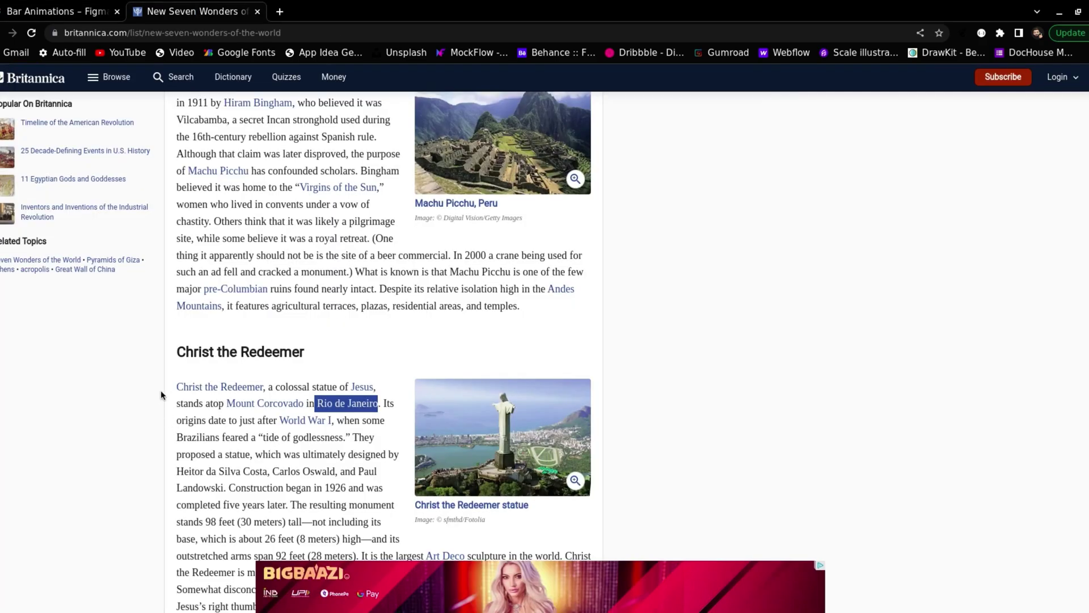
drag(168, 387, 349, 437)
key(ctrl+c)
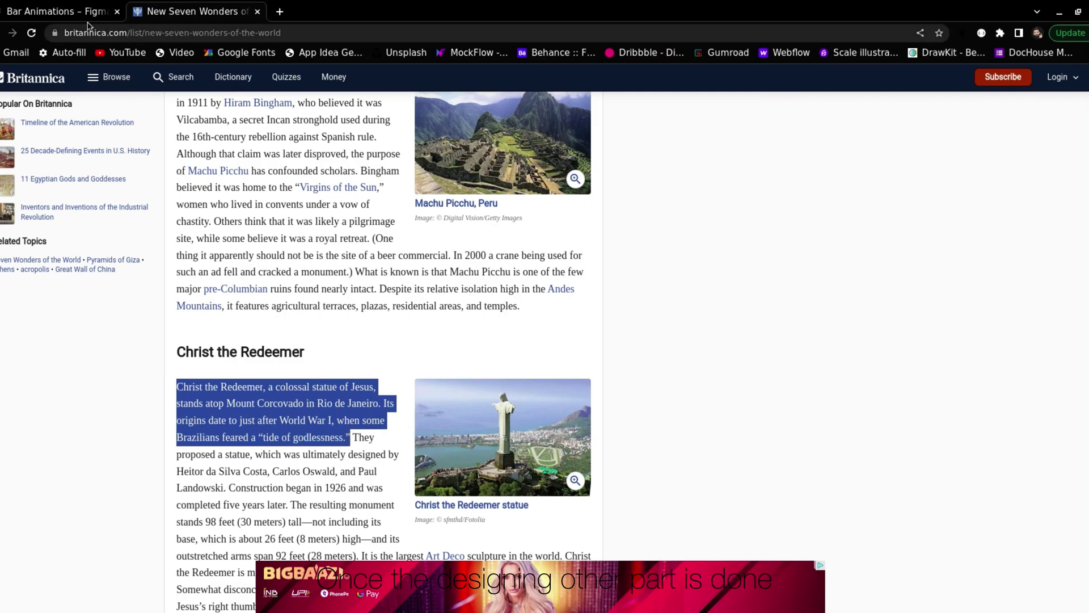
click(57, 11)
key(ctrl+v)
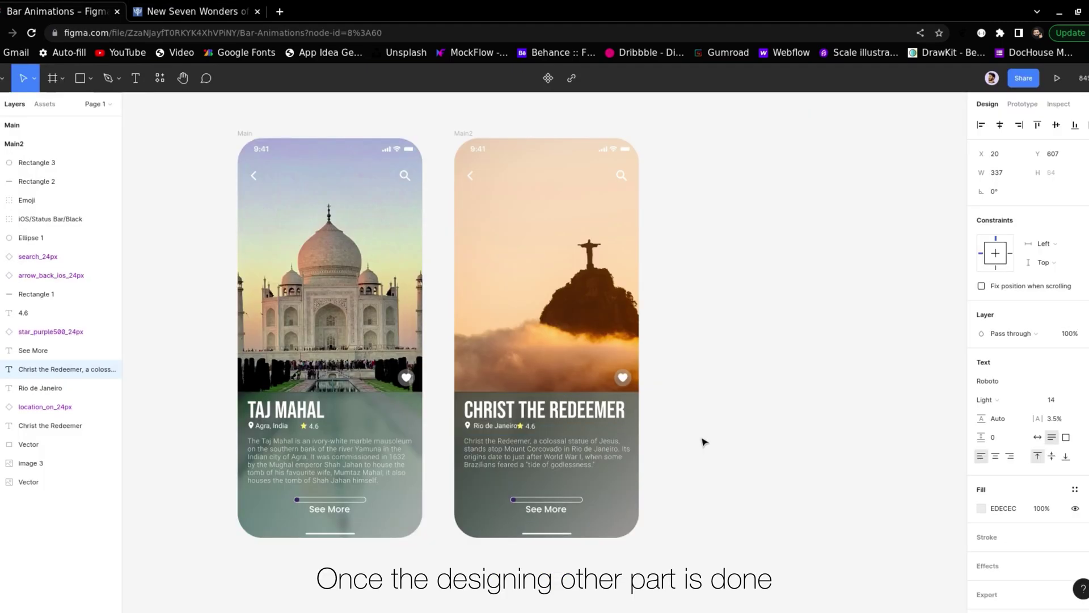
click(664, 487)
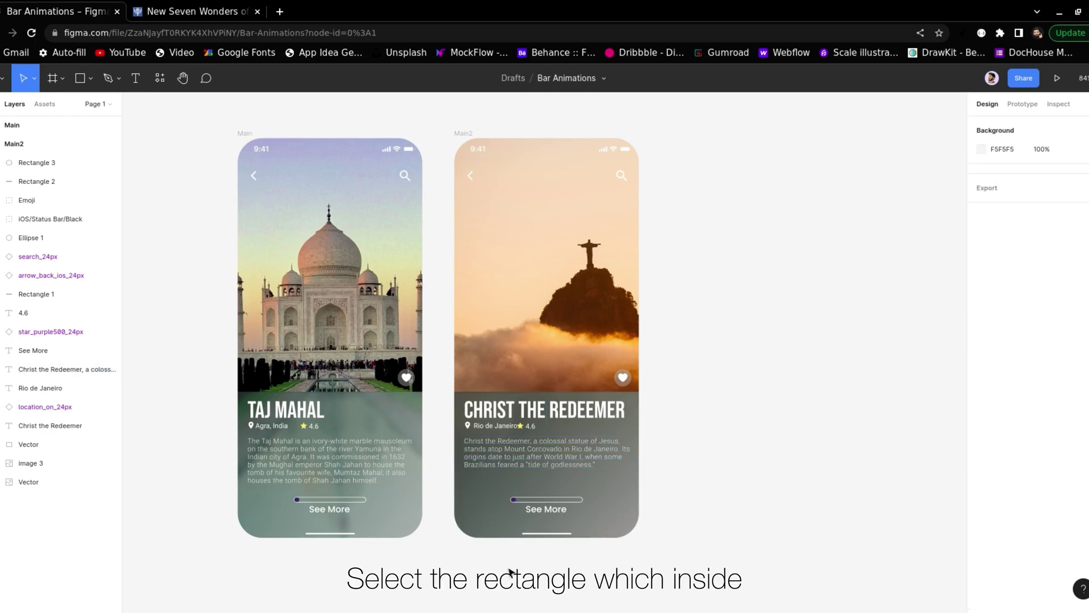
Step: Extend the purple fill rectangle inside Main2's progress bar to 88 wide, keeping its height at 9
scroll(513, 575, up, 5)
scroll(513, 574, down, 4)
scroll(513, 574, up, 6)
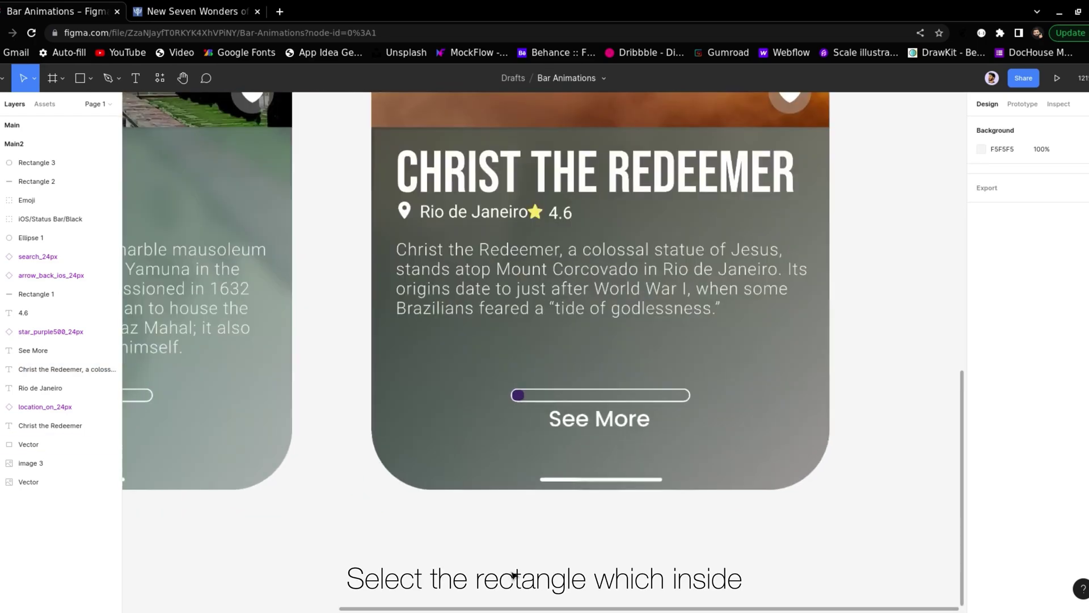
scroll(581, 437, up, 3)
click(518, 488)
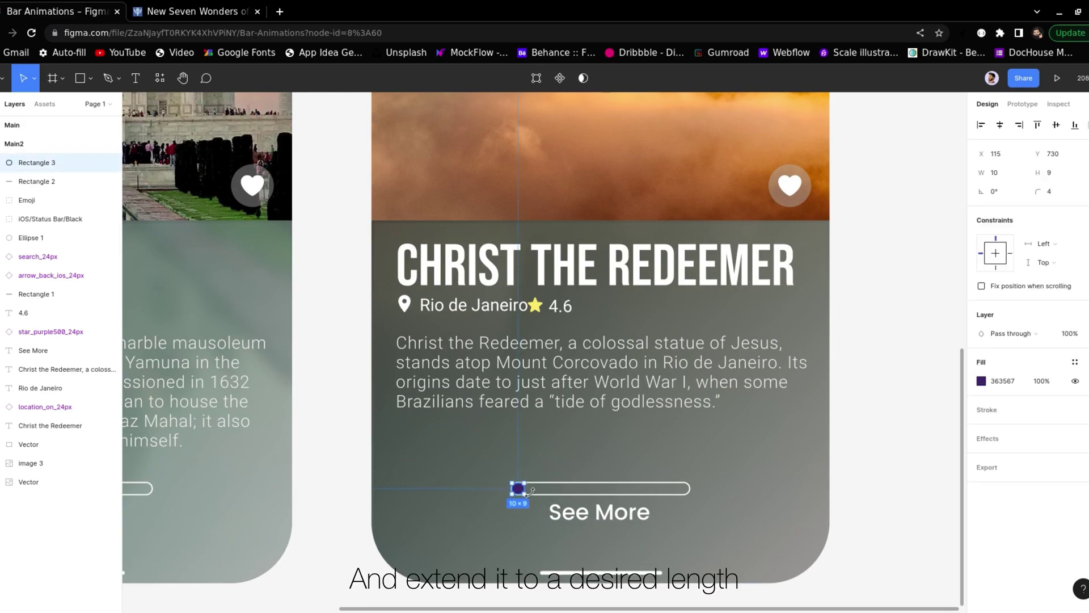
drag(529, 488, 620, 494)
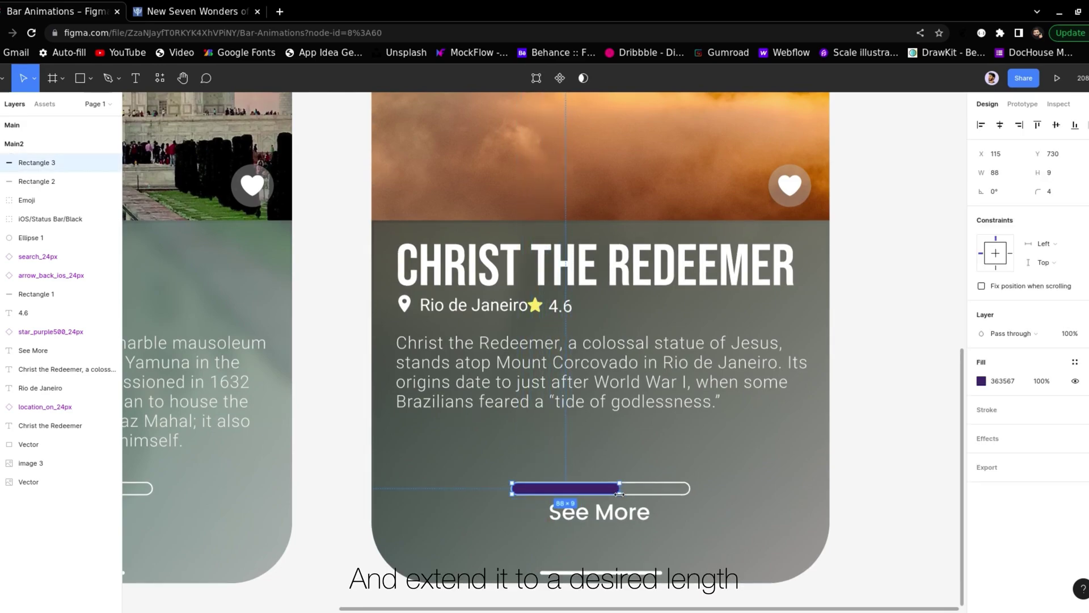
click(883, 348)
Step: Duplicate the Main2 frame and place the copy beside it at X 729, Y -336
scroll(884, 348, down, 3)
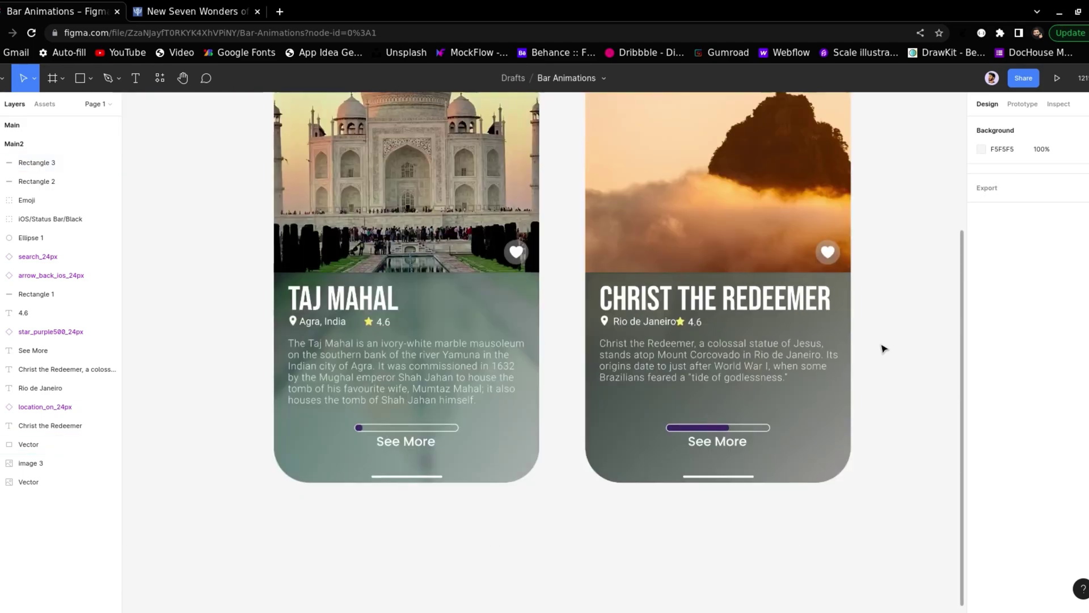
scroll(883, 348, down, 2)
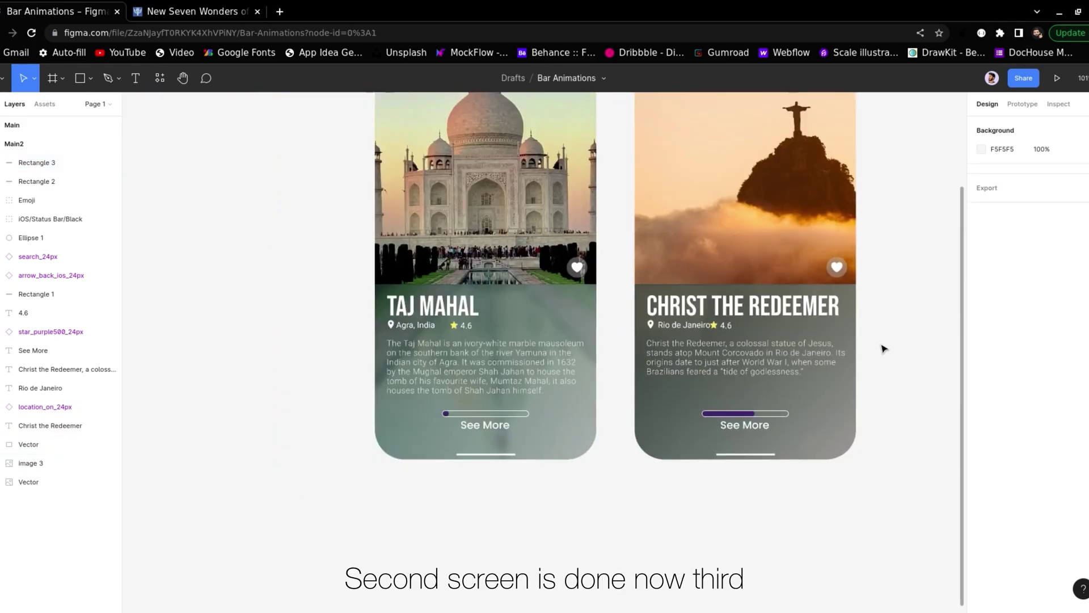
scroll(882, 347, right, 2)
scroll(855, 399, up, 3)
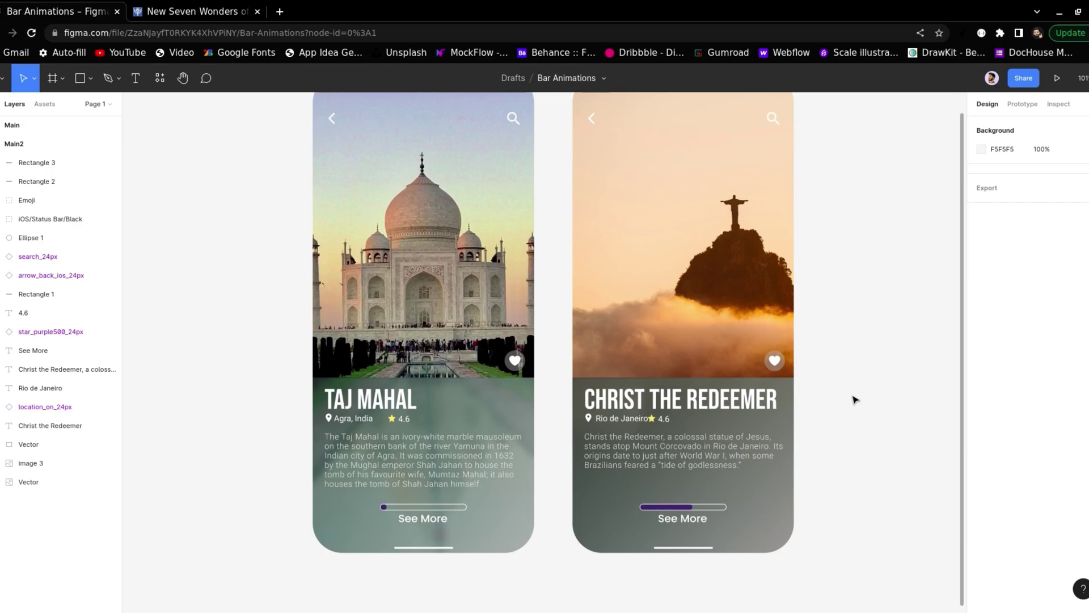
scroll(855, 400, down, 2)
scroll(854, 399, right, 2)
scroll(855, 400, right, 3)
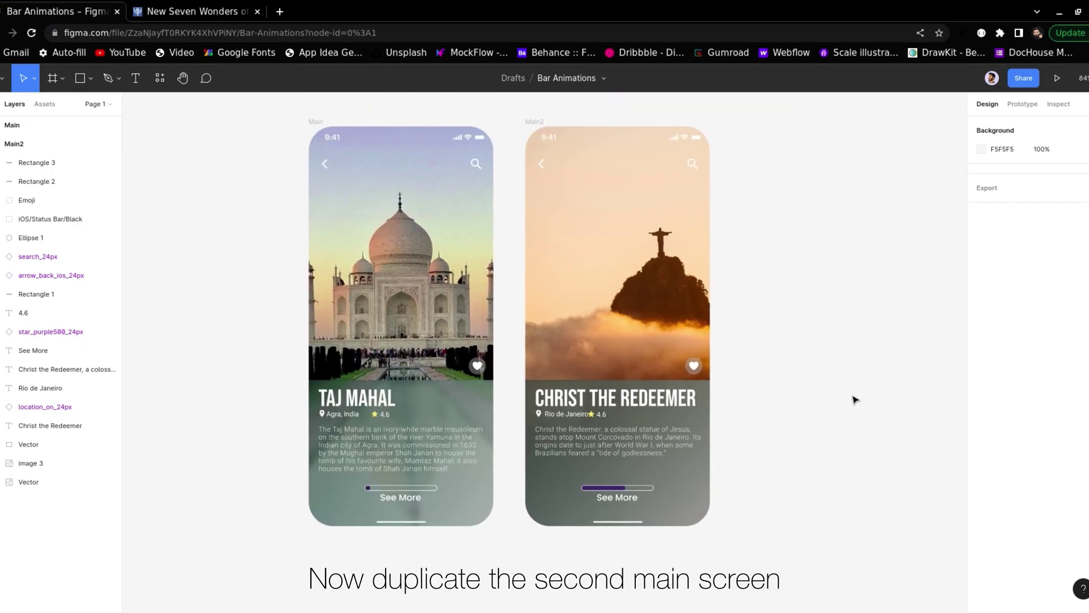
click(441, 121)
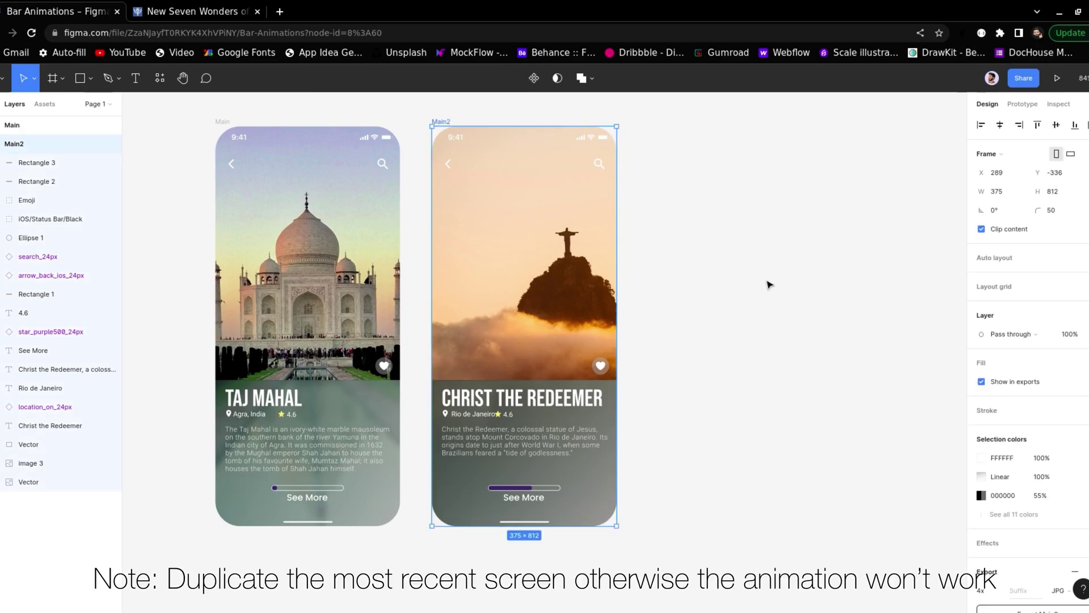
key(ctrl+d)
drag(718, 268, 693, 267)
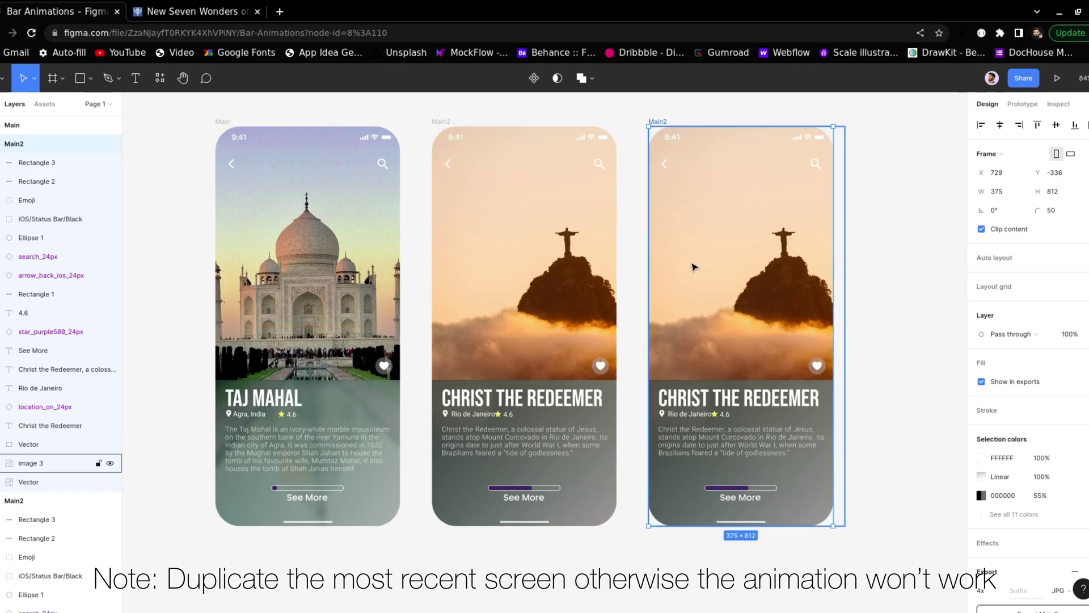
Step: Rename the new copy as Main3, collapse all layers and move Main3 below Main2 in the layer order
double_click(33, 148)
click(34, 151)
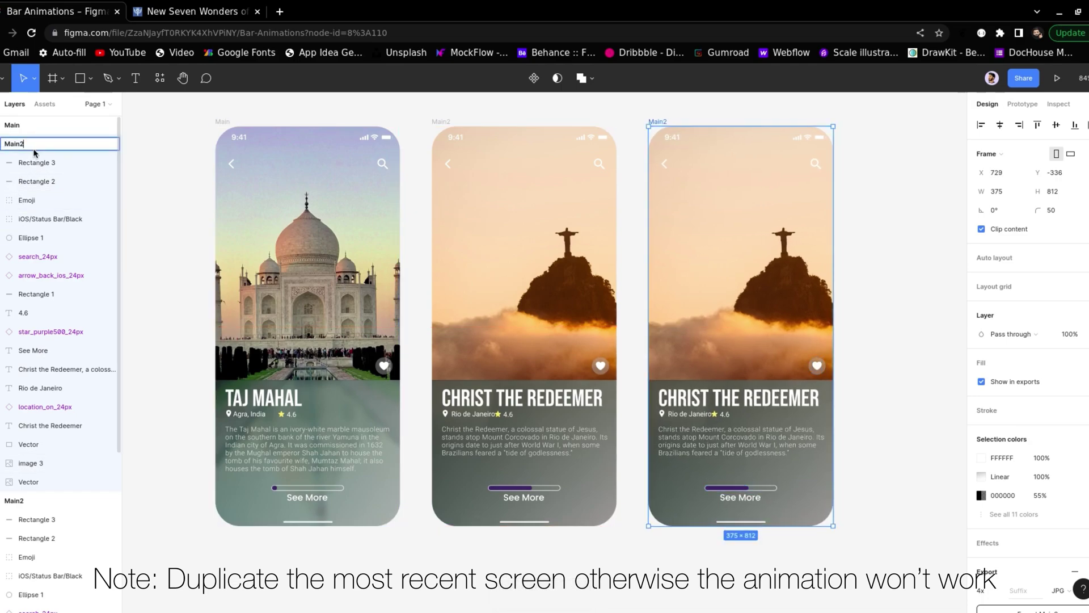
key(BackSpace)
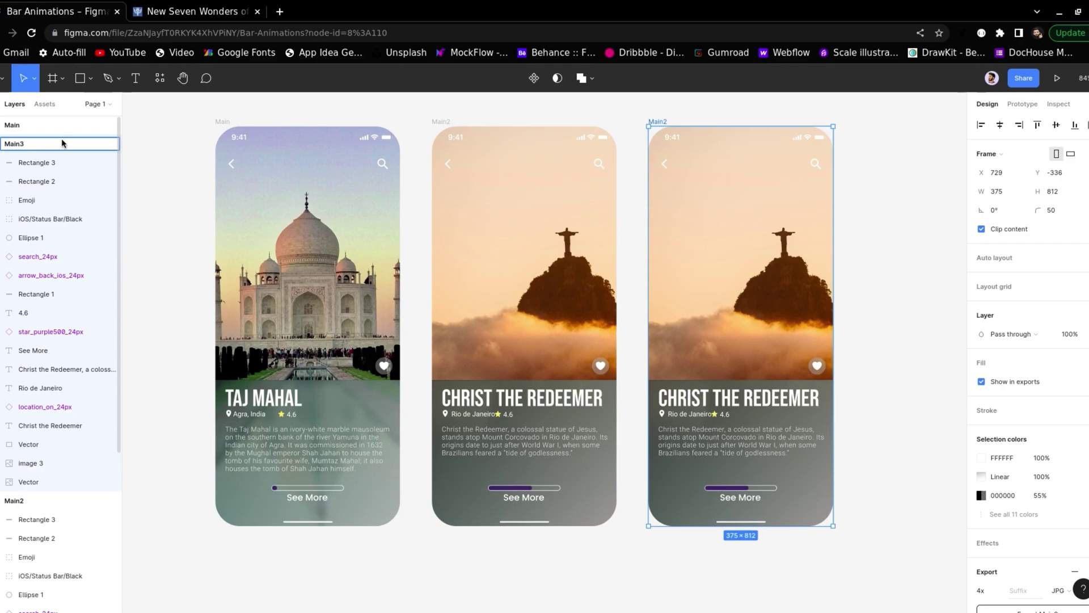
key(Return)
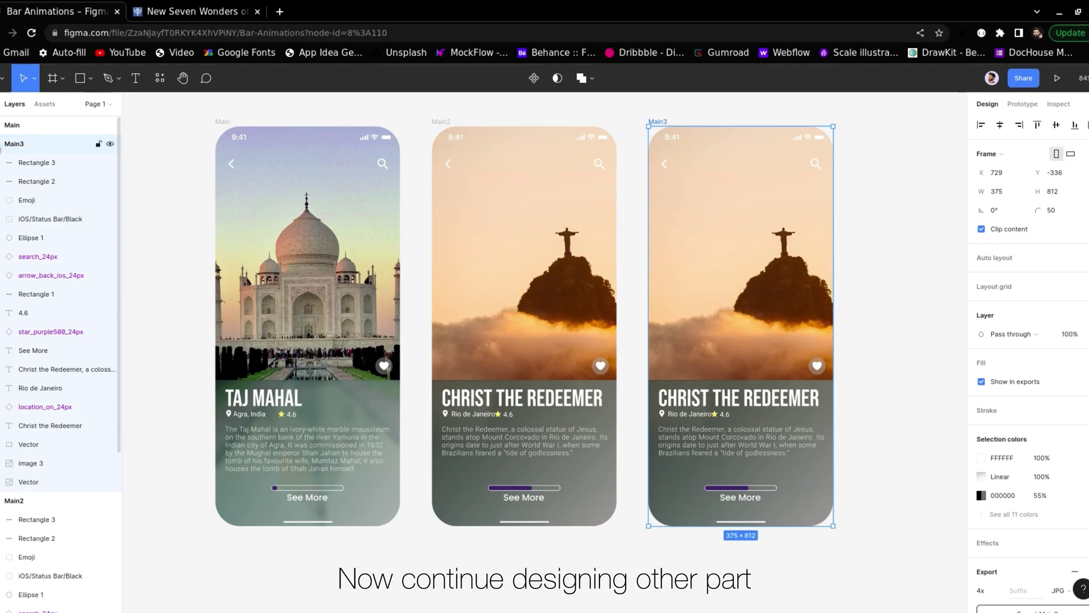
key(alt+l)
drag(26, 149, 25, 177)
click(907, 257)
Step: Replace the background image of the Main3 screen with the Colosseum photo
click(789, 273)
double_click(789, 272)
click(982, 380)
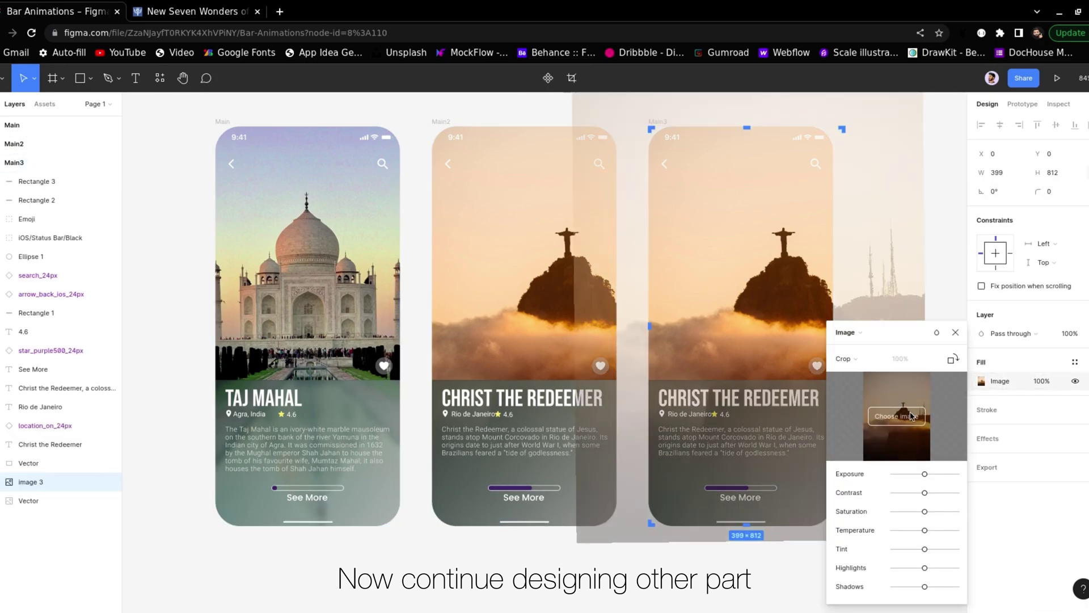
click(910, 421)
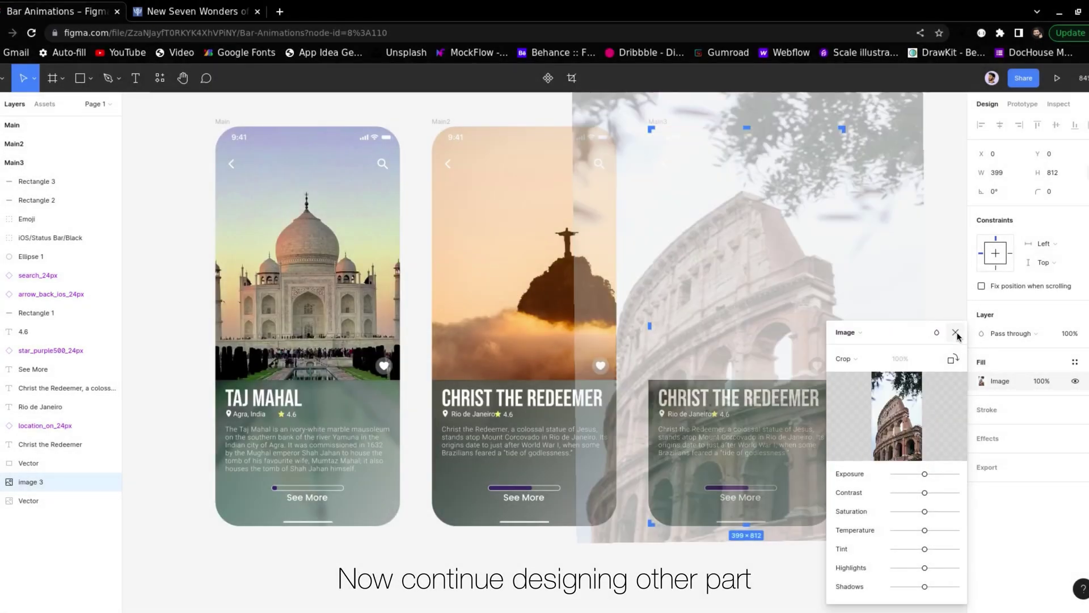
click(955, 332)
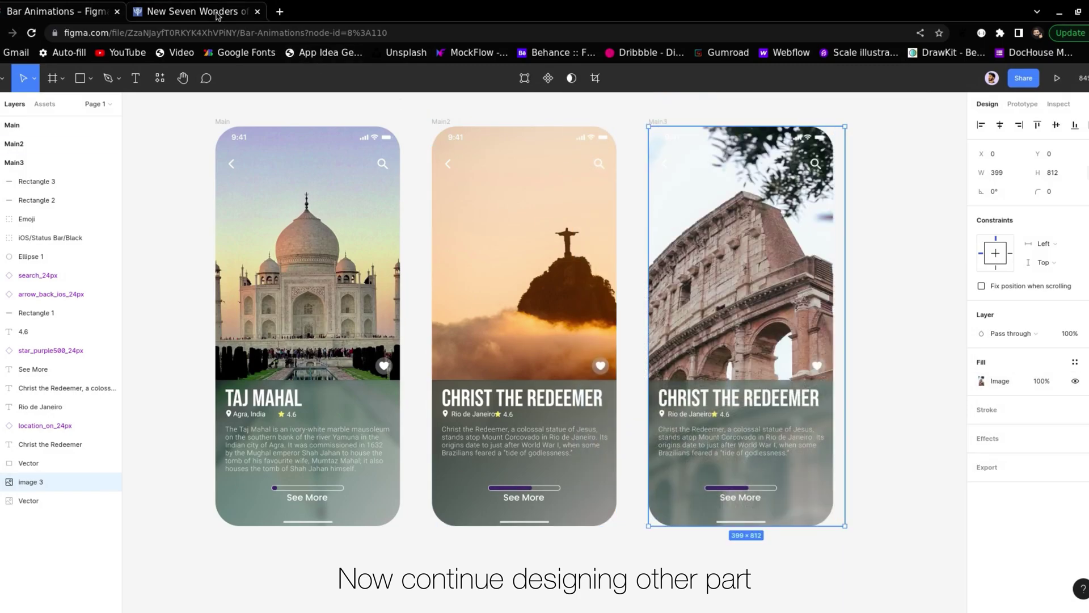
Step: Copy the Colosseum heading from the Britannica seven wonders article and paste it over Main3's title in the Figma file
click(220, 17)
scroll(457, 383, up, 10)
scroll(406, 422, up, 3)
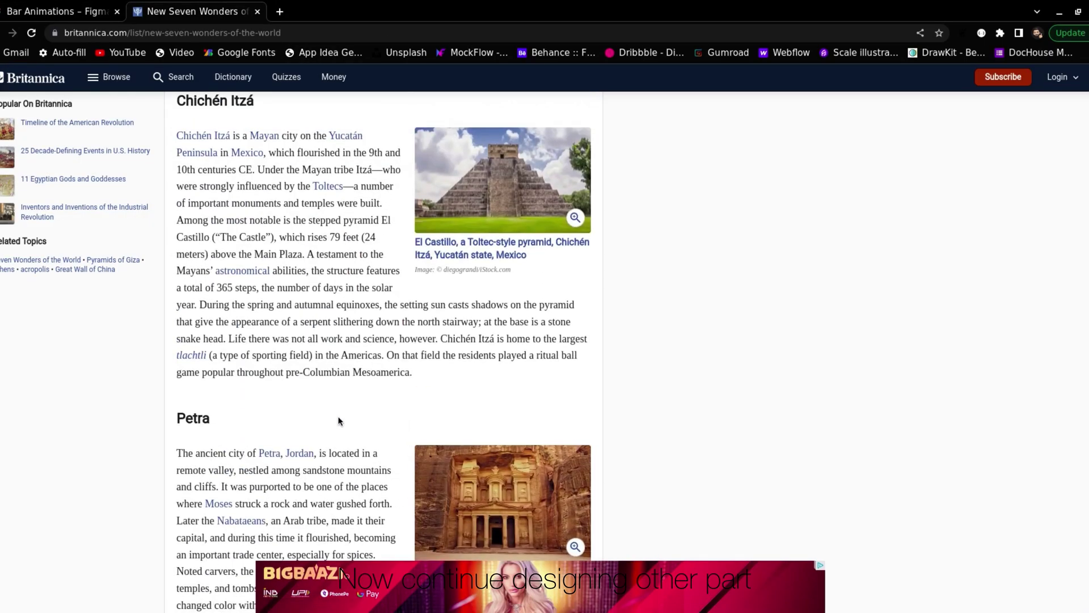
scroll(338, 421, up, 11)
scroll(339, 421, down, 10)
scroll(339, 421, down, 20)
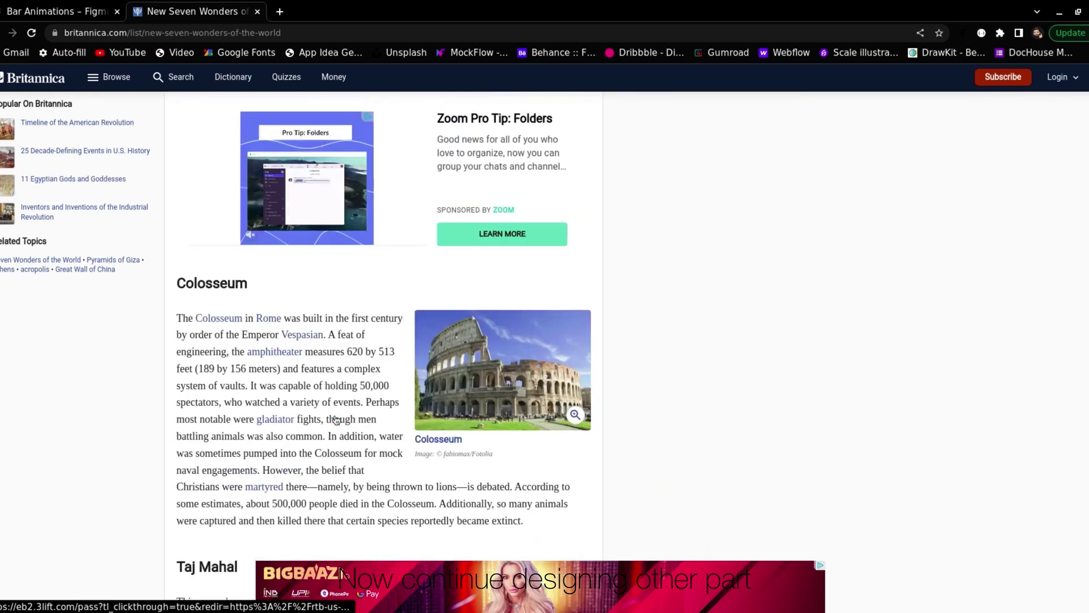
double_click(162, 287)
key(ctrl+c)
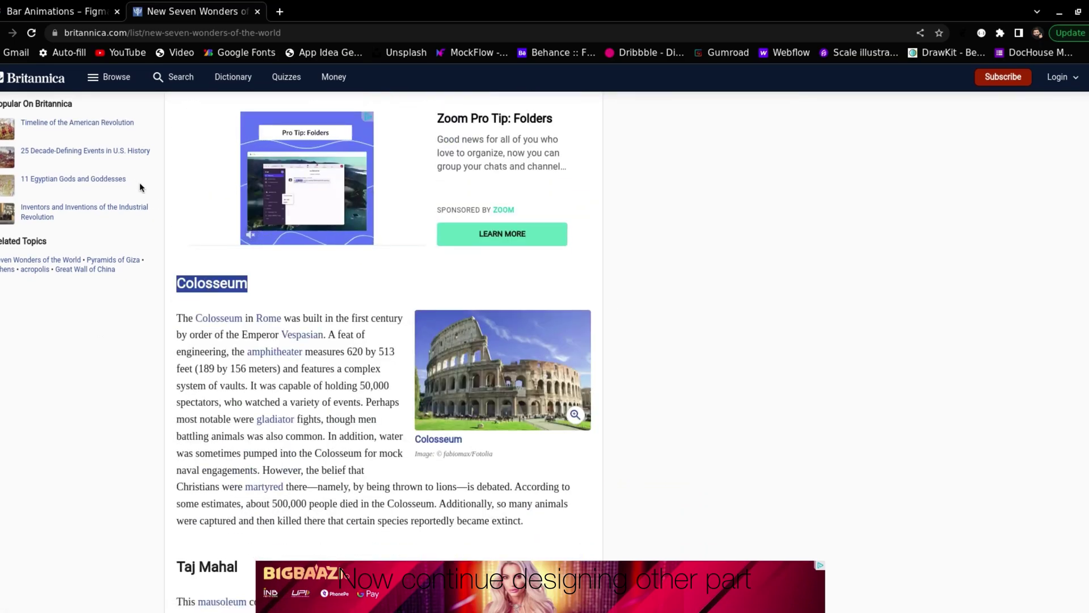
click(58, 12)
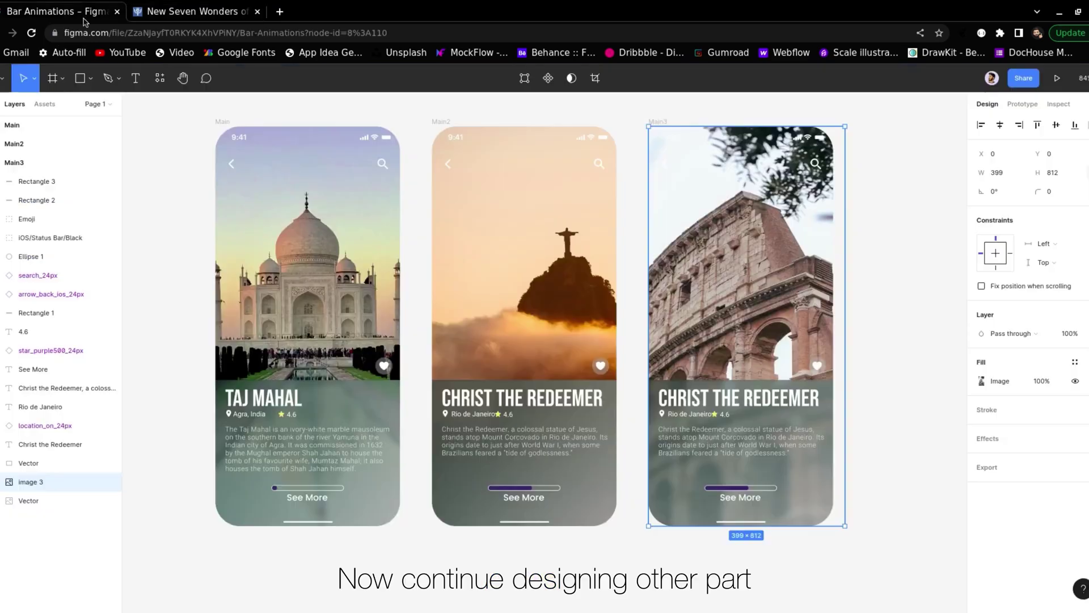
double_click(711, 397)
key(ctrl+v)
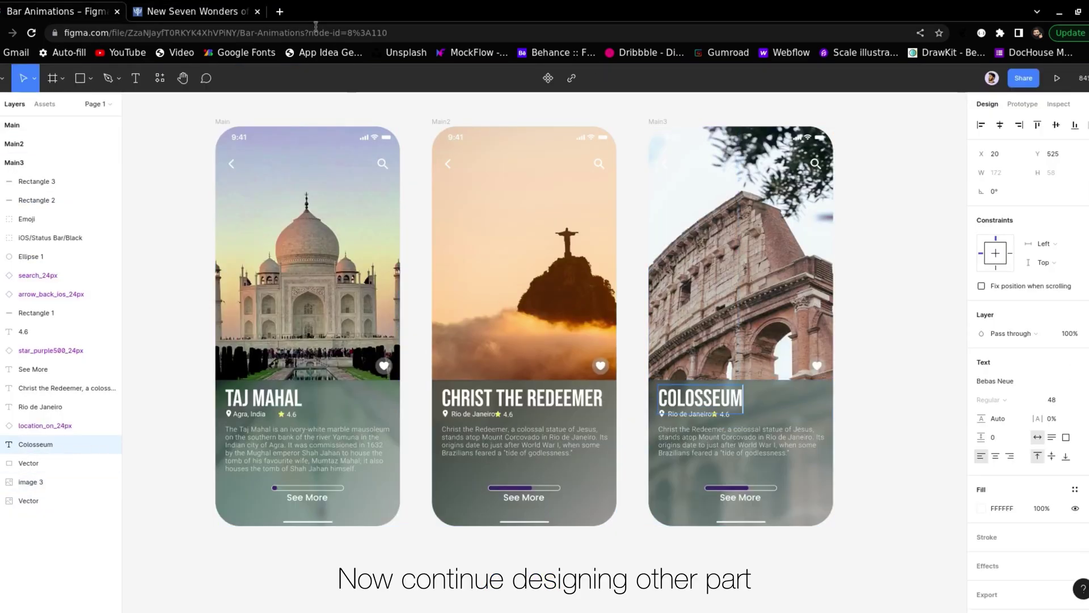
Step: Copy "Rome" from the Britannica Colosseum paragraph and replace Main3's Rio de Janeiro location text with it in Figma
click(233, 13)
drag(254, 318, 282, 321)
key(ctrl+c)
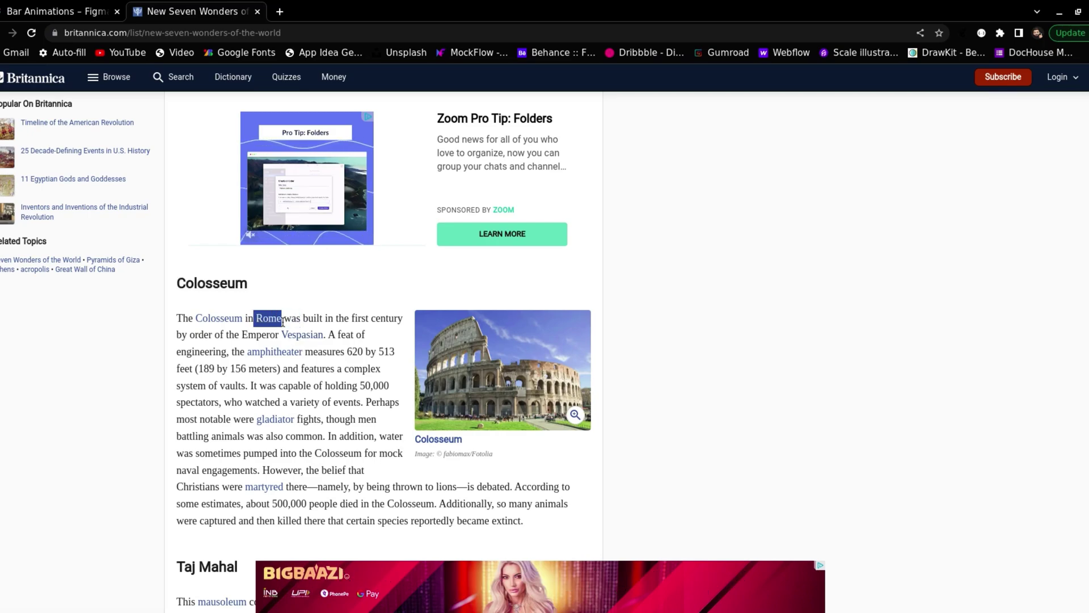
click(64, 8)
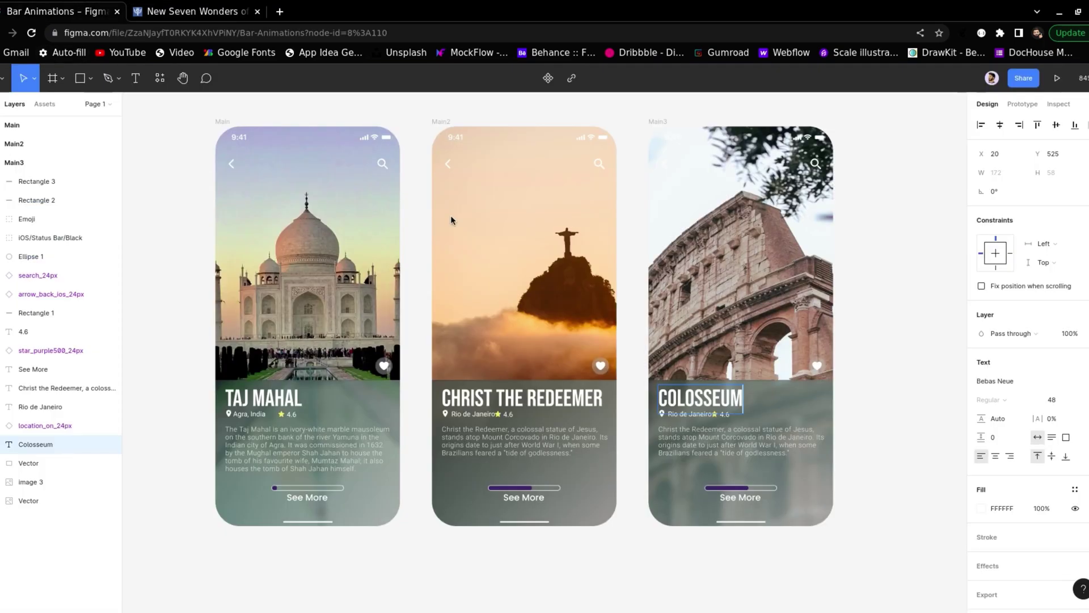
double_click(696, 417)
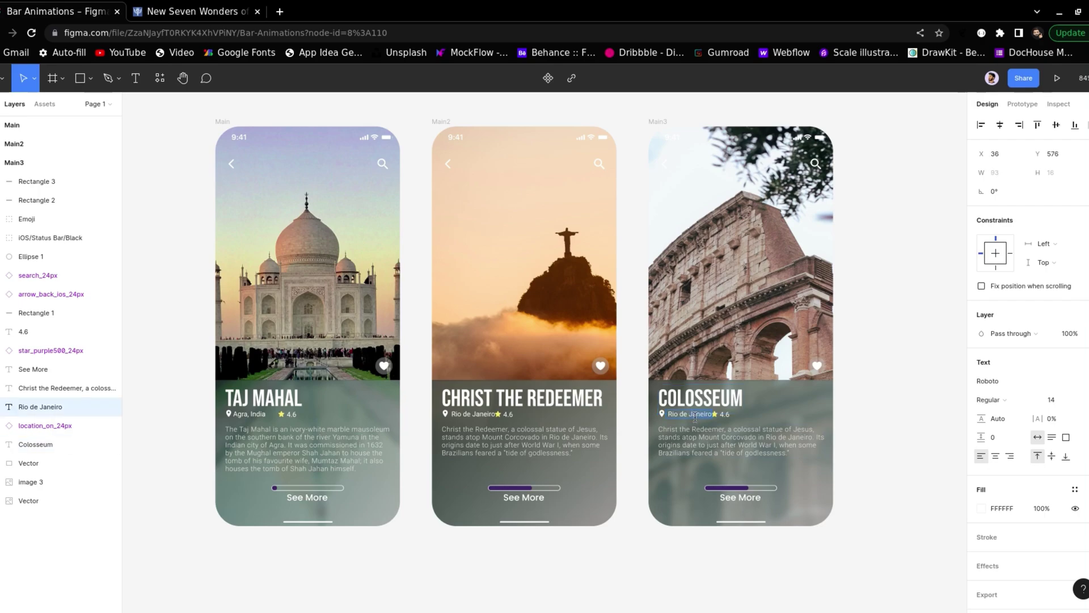
key(ctrl+v)
Step: Replace Main3's description with the opening Britannica sentences on the Colosseum, from "The Colosseum in Rome" through "system of vaults."
double_click(716, 436)
click(197, 12)
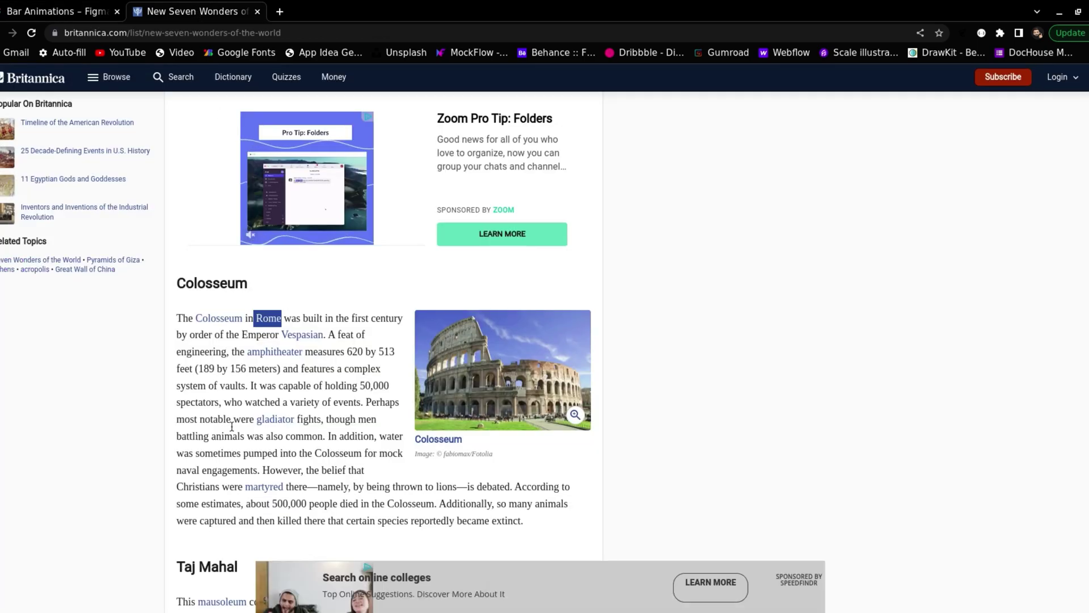
drag(174, 318, 250, 385)
key(ctrl+c)
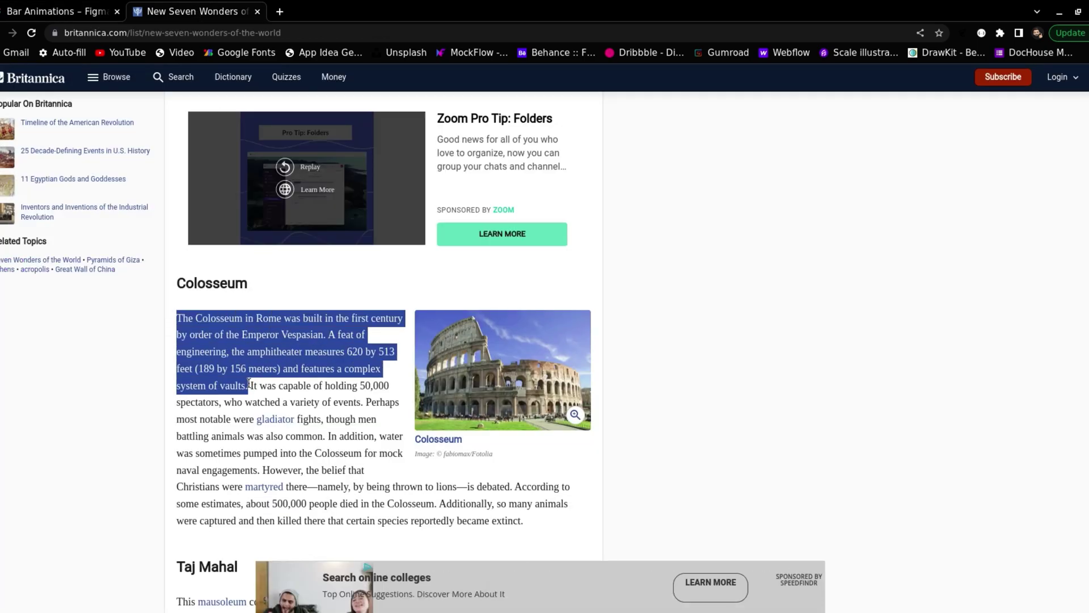
click(75, 12)
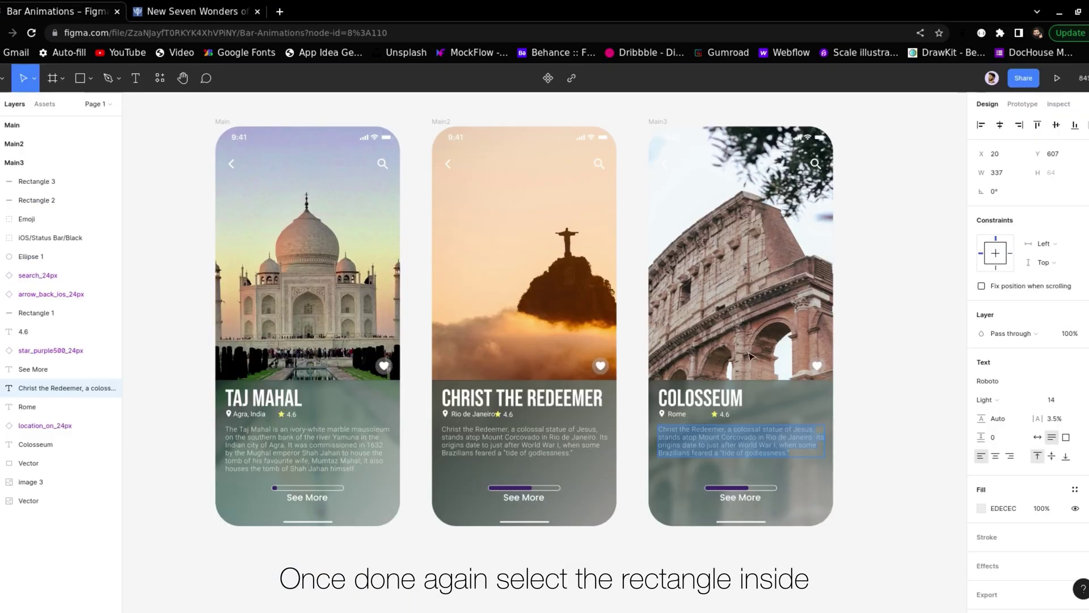
key(ctrl+v)
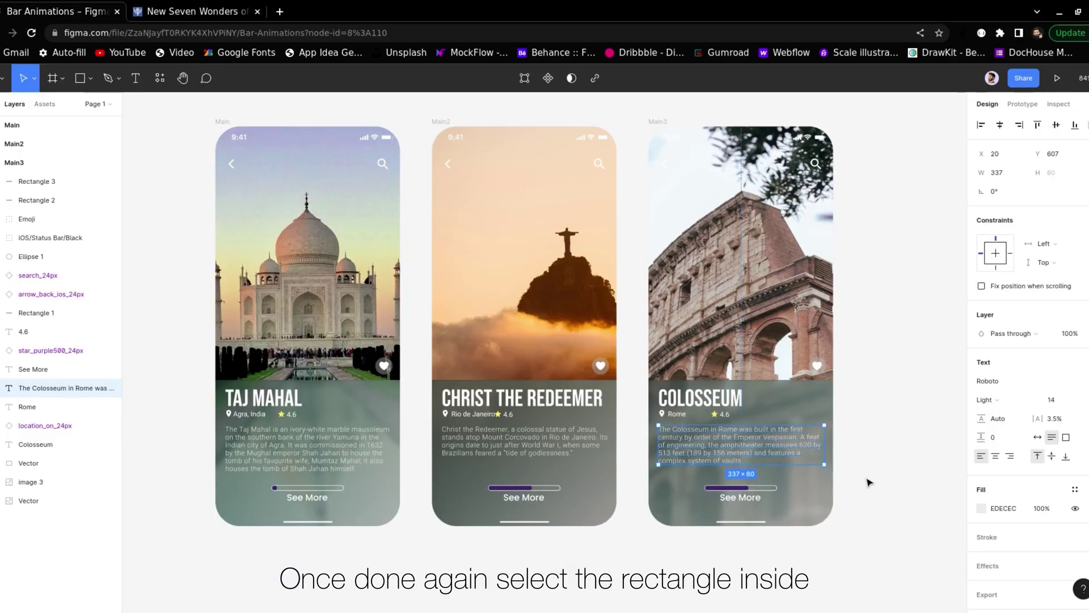
click(798, 581)
Step: Extend the purple fill rectangle in Main3's progress bar to the end of the bar outline
scroll(798, 581, up, 5)
click(726, 449)
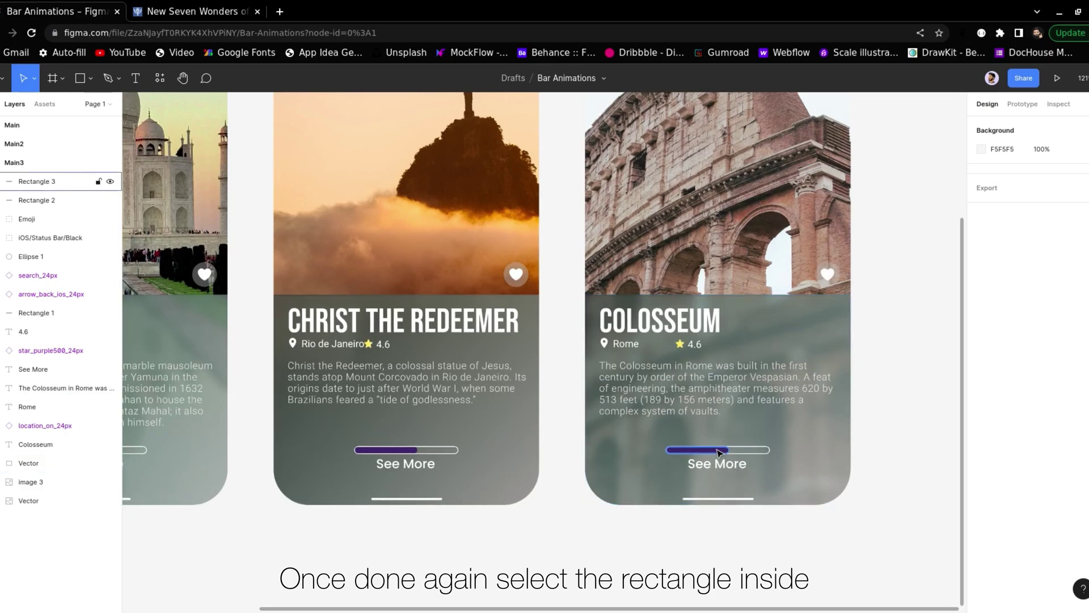
scroll(727, 452, up, 10)
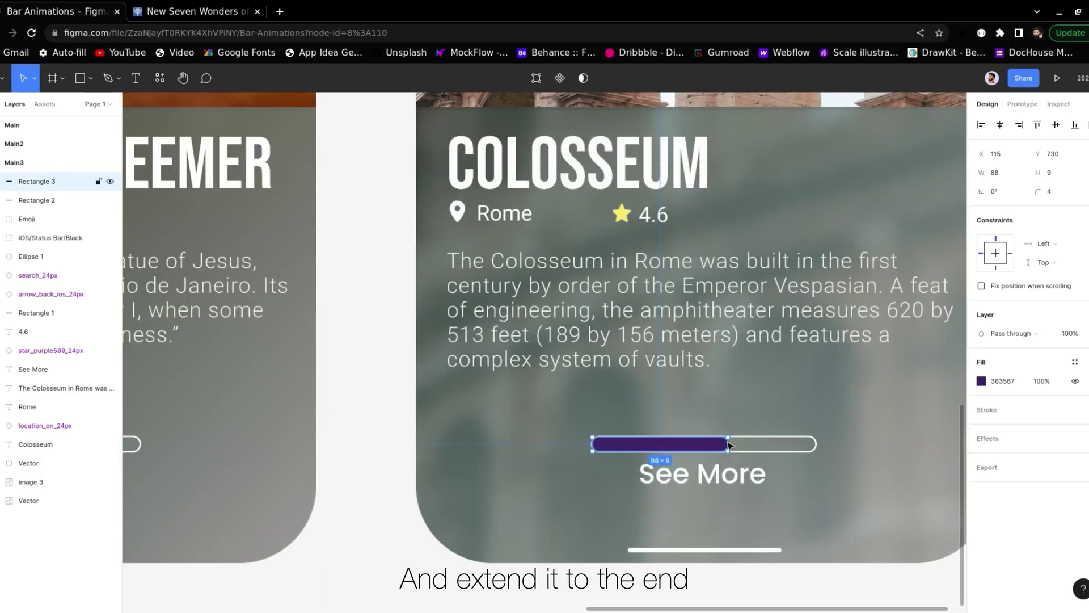
drag(732, 441, 810, 440)
scroll(817, 446, up, 10)
click(883, 389)
scroll(882, 389, down, 8)
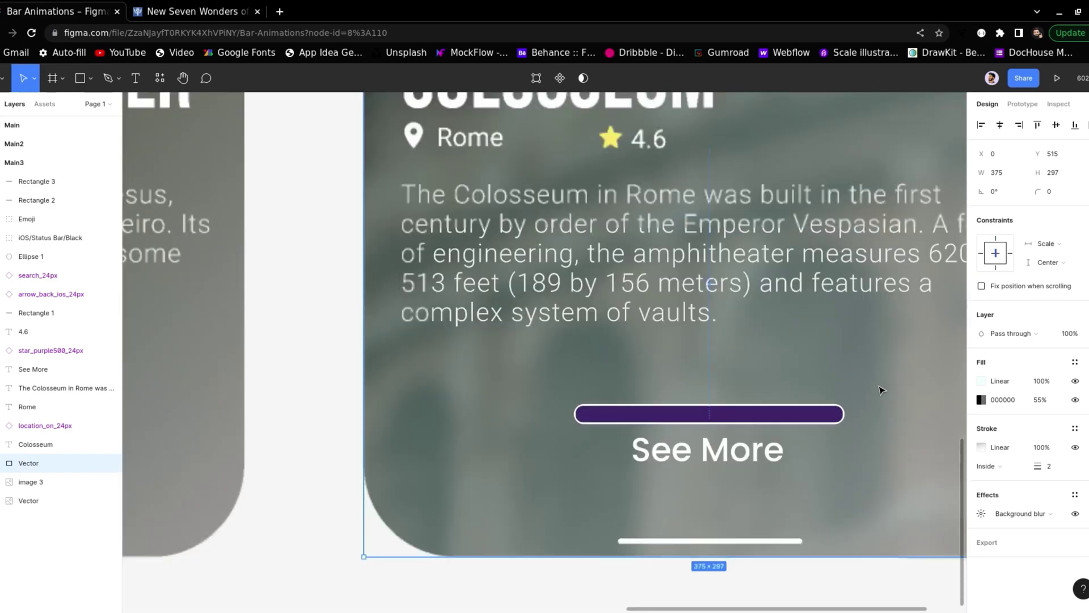
scroll(883, 389, down, 15)
click(788, 528)
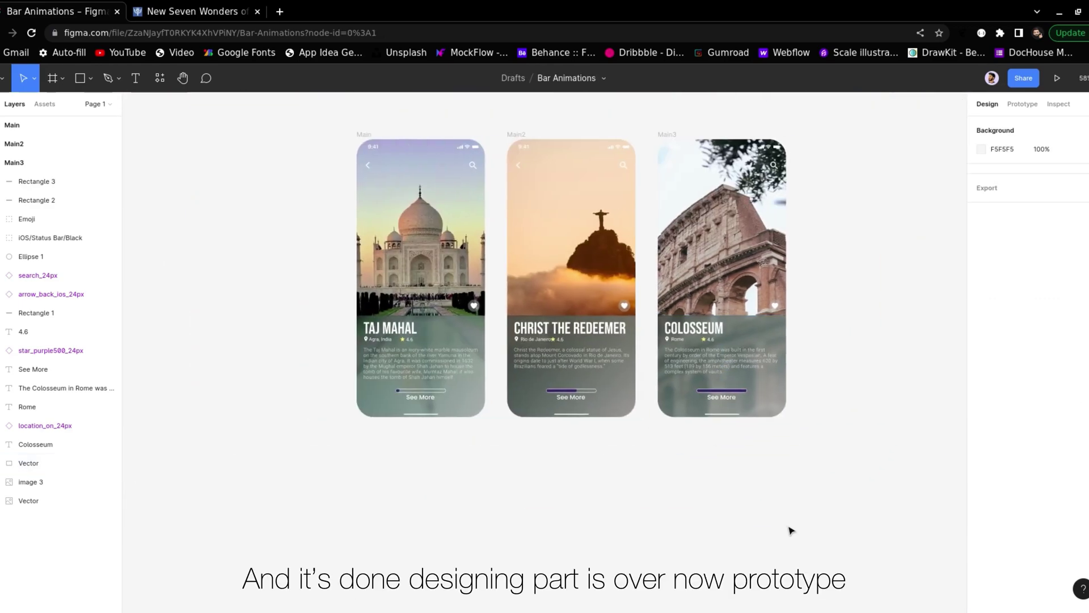
Step: Connect the See More text on the Taj Mahal screen to Main2 as an on-tap prototype navigation
scroll(615, 564, up, 3)
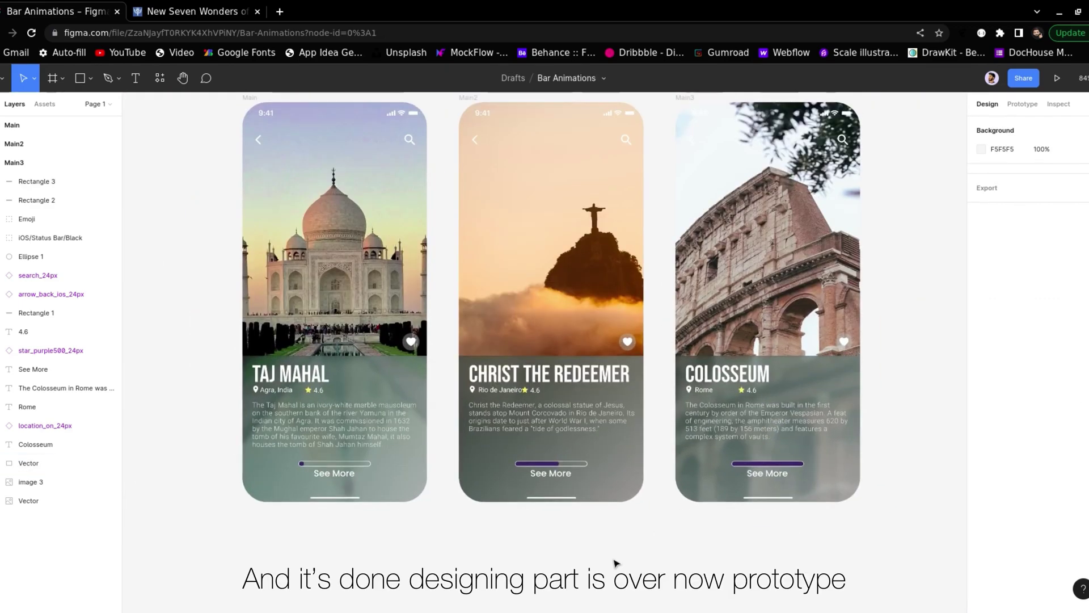
click(1021, 105)
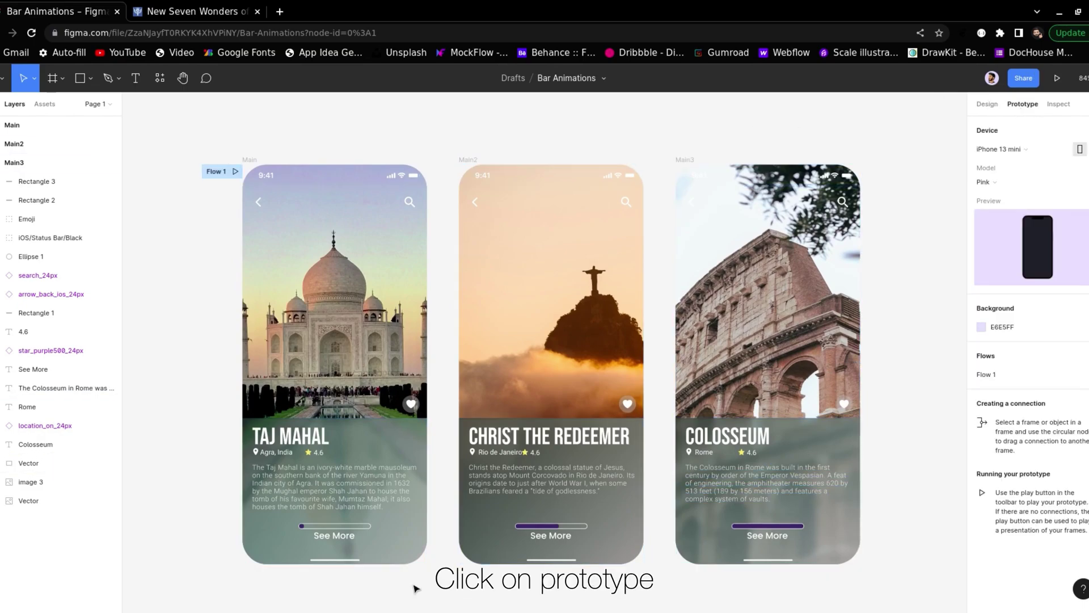
click(335, 538)
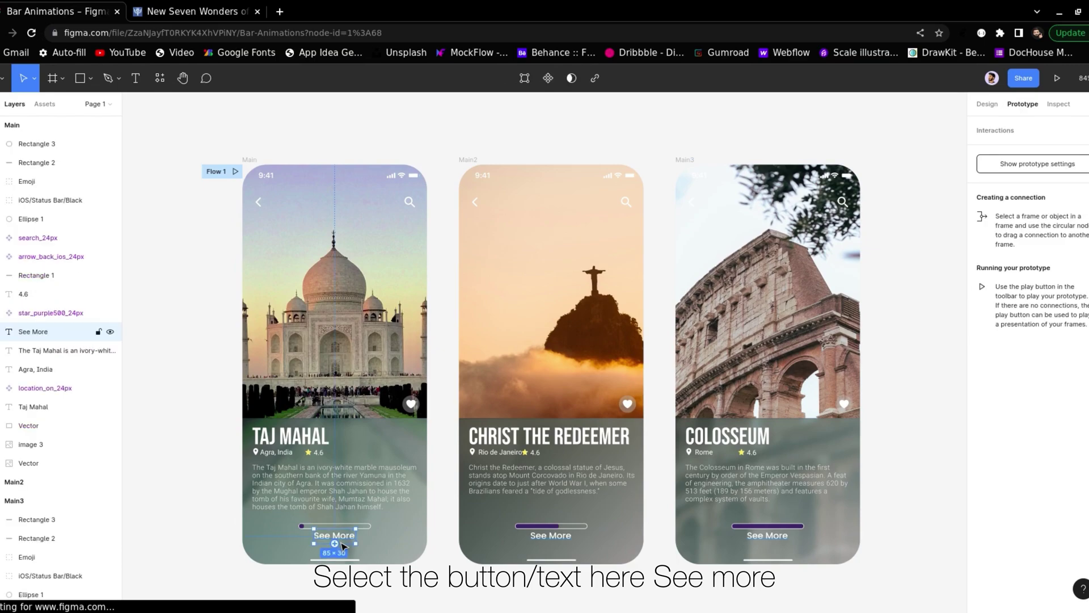
drag(355, 537, 477, 479)
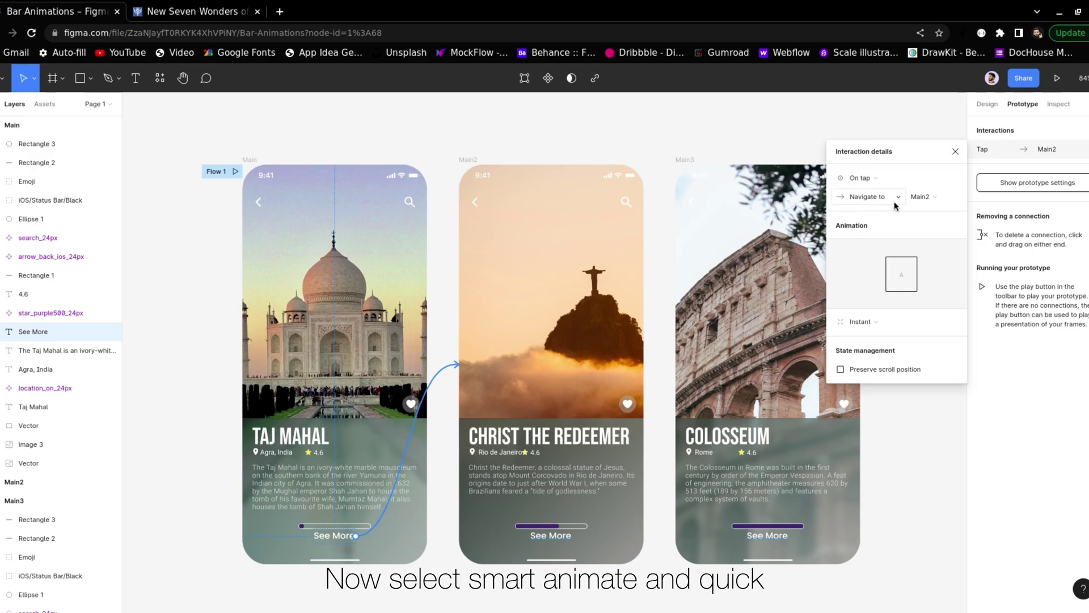
Step: Set the Main-to-Main2 interaction's animation to Smart animate with Quick easing and a 600ms duration
click(861, 321)
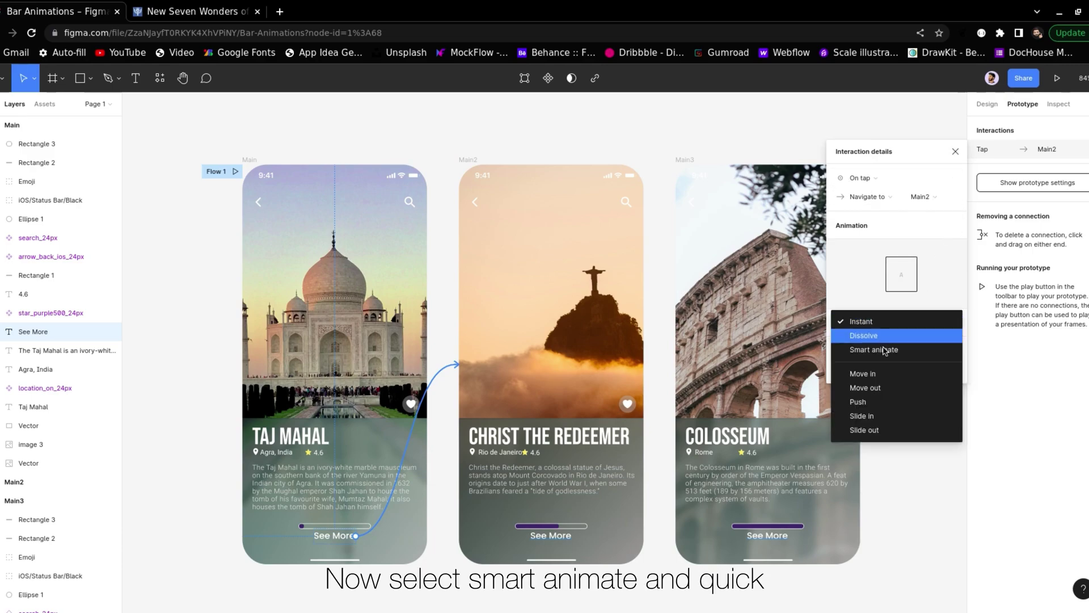
click(884, 348)
click(881, 343)
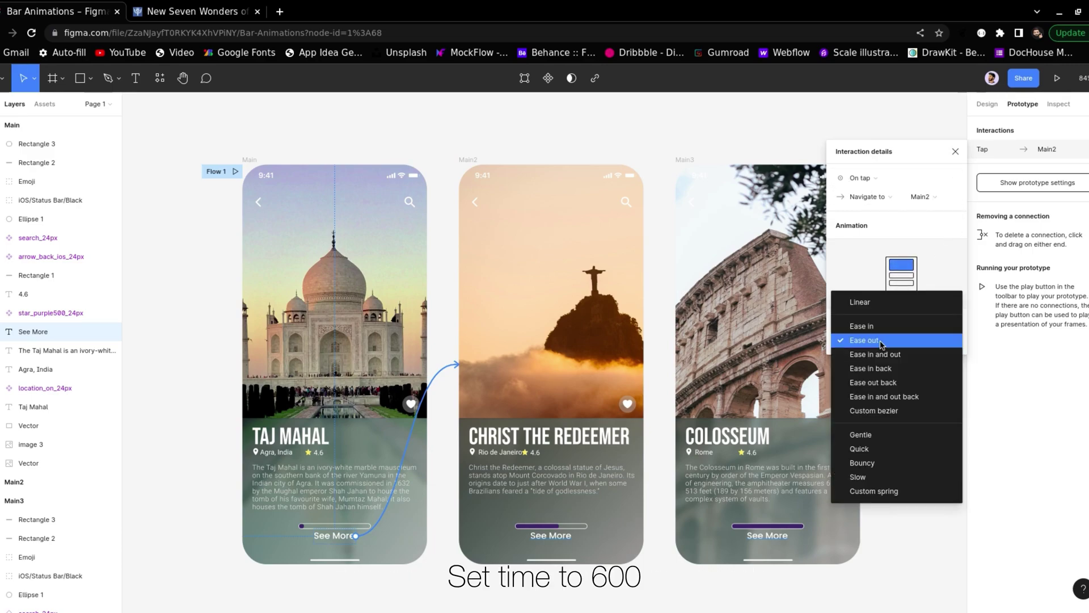
click(860, 449)
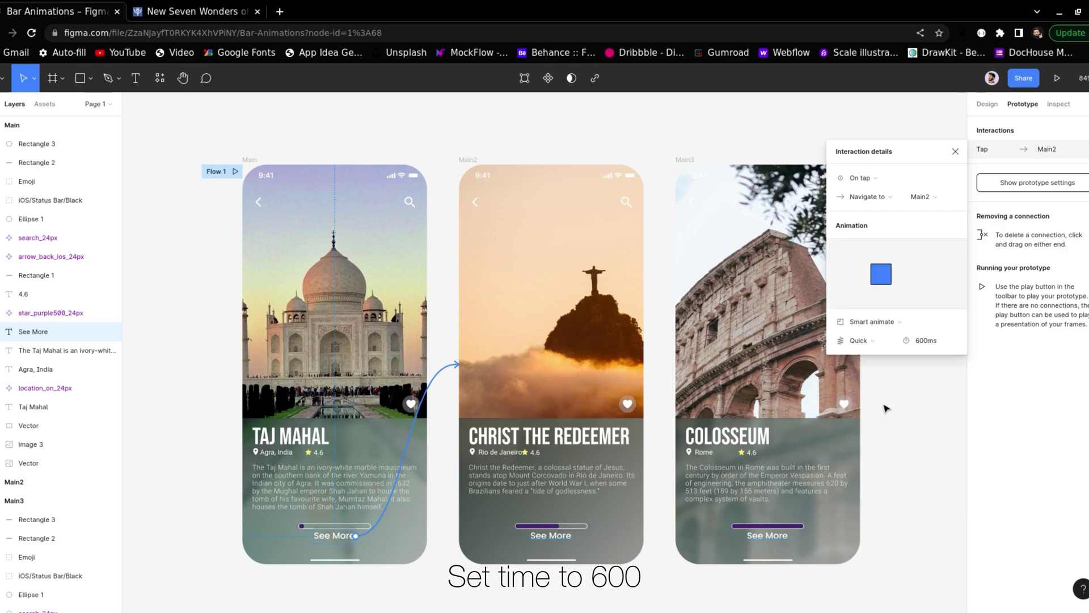
click(929, 340)
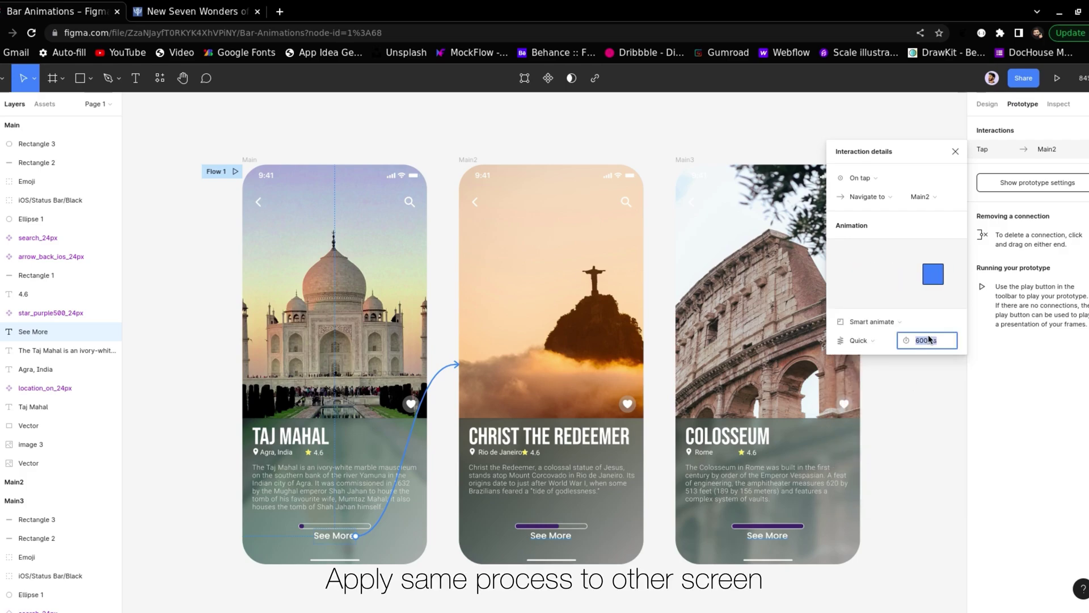
click(935, 377)
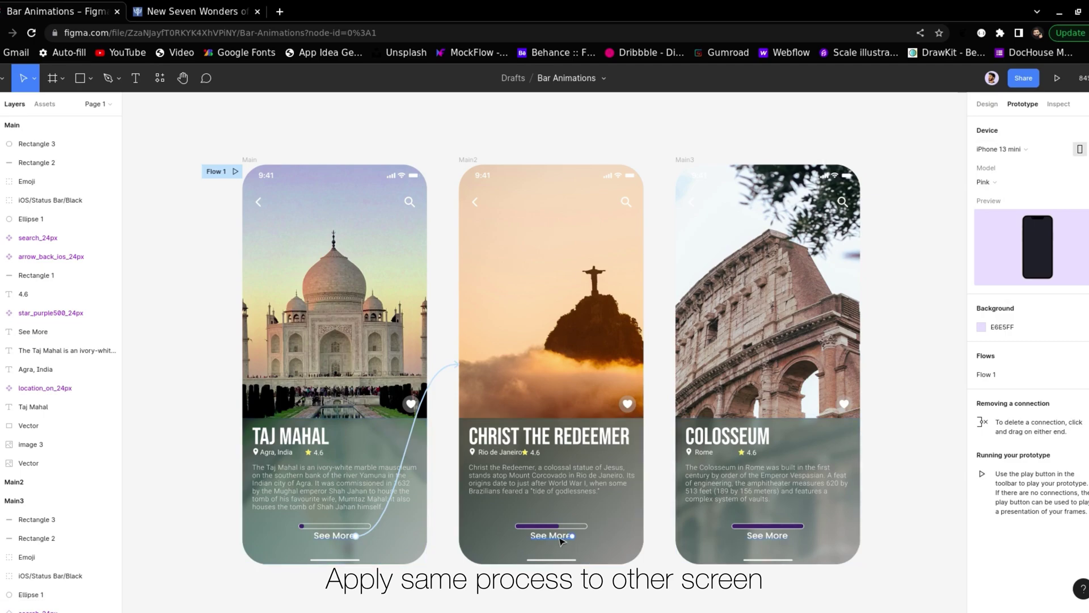
Step: Connect Main2's See More text to Main3 on tap, using Smart animate with Gentle easing at 800ms
click(573, 538)
drag(572, 535, 832, 396)
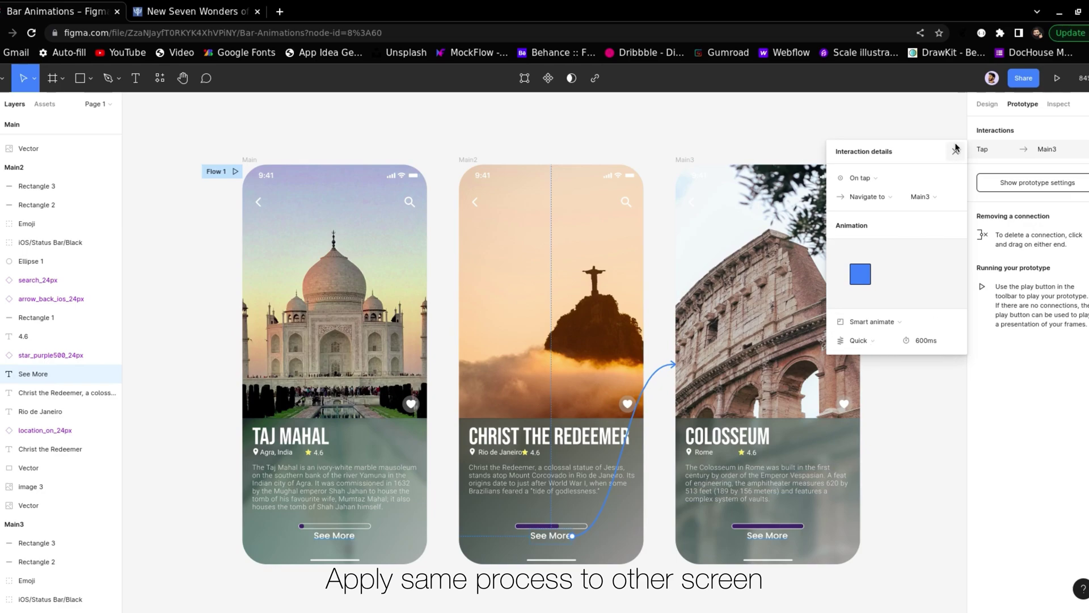
click(864, 345)
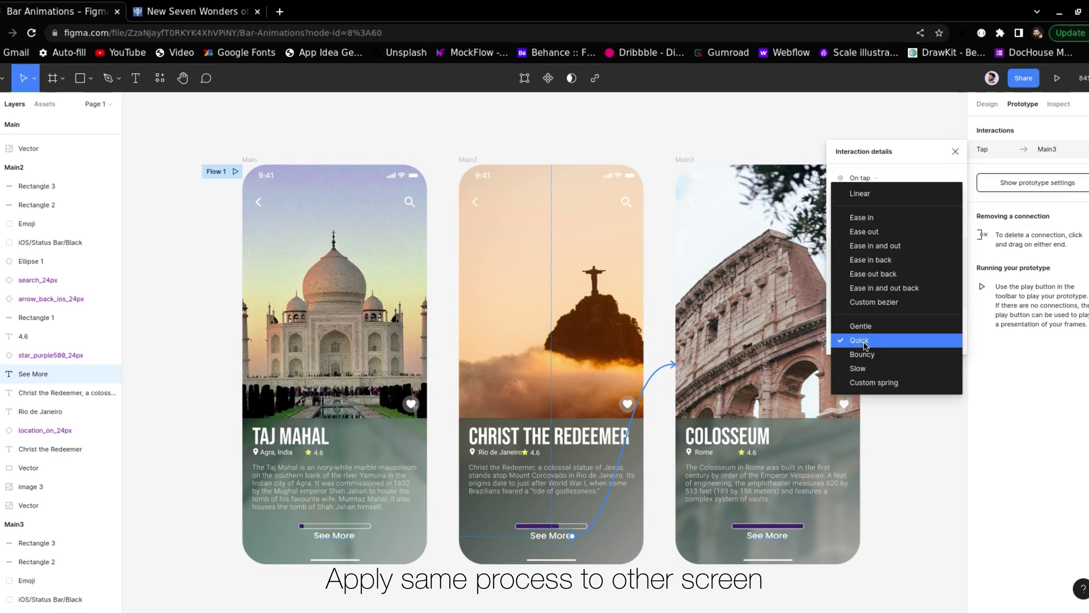
click(865, 324)
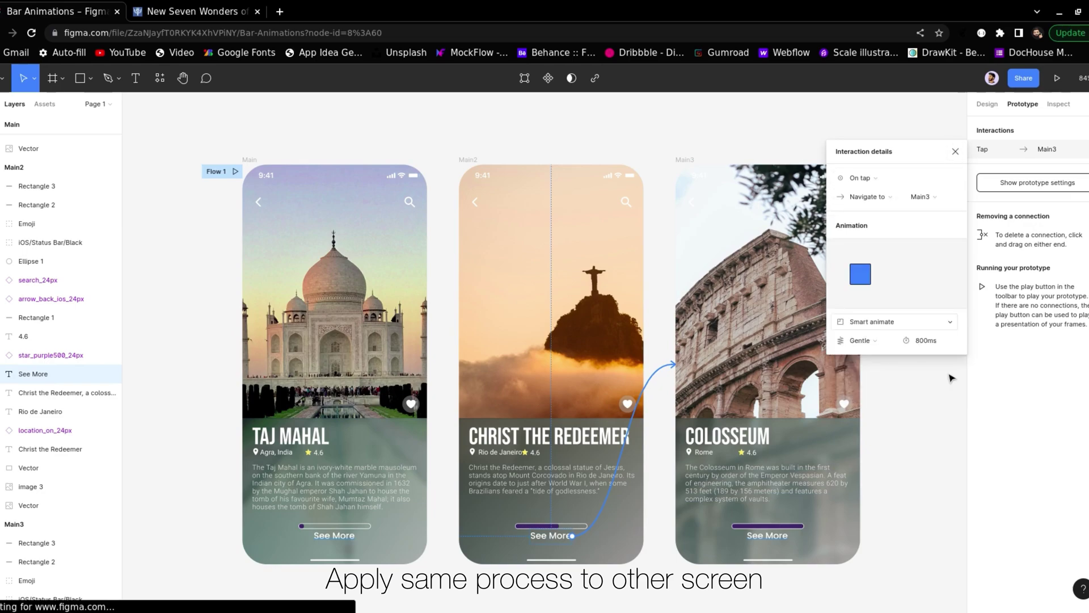
click(955, 153)
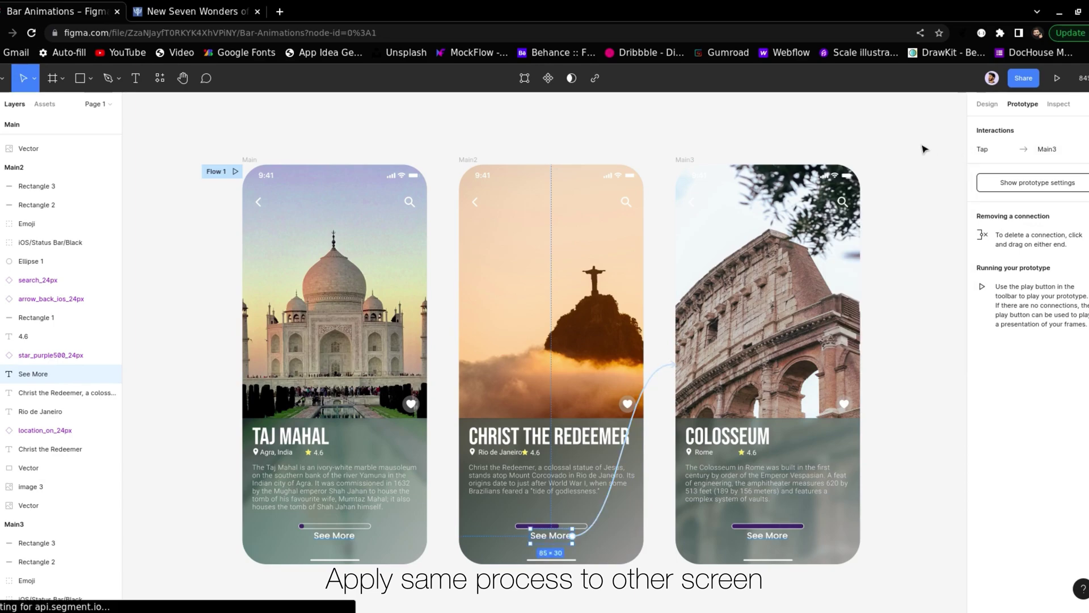
click(936, 152)
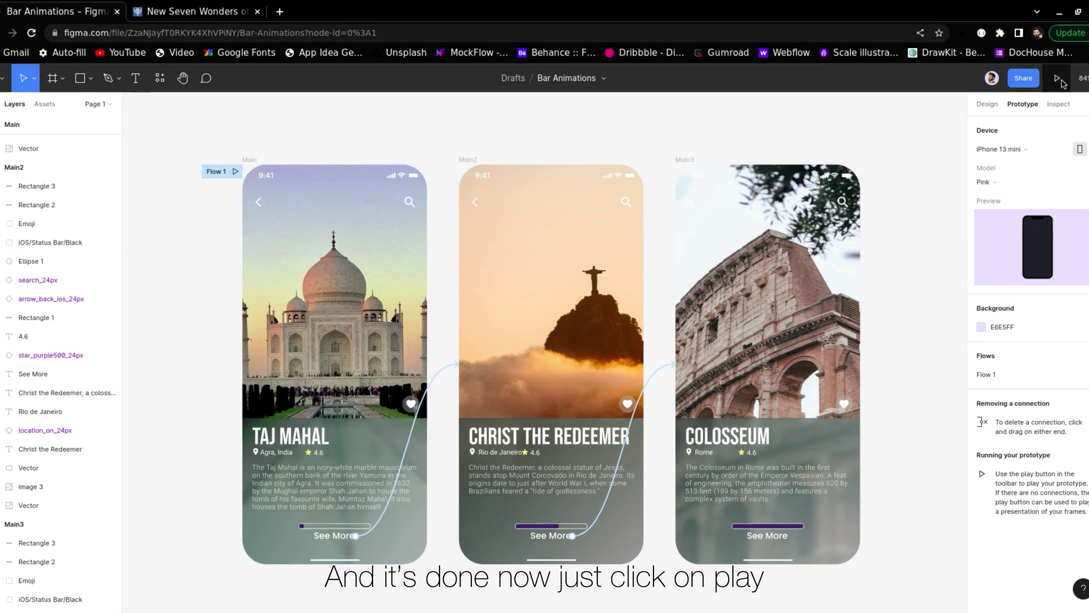
Step: Play the Flow 1 prototype, test the See More transitions between the wonder screens twice, and return to the design file
click(234, 172)
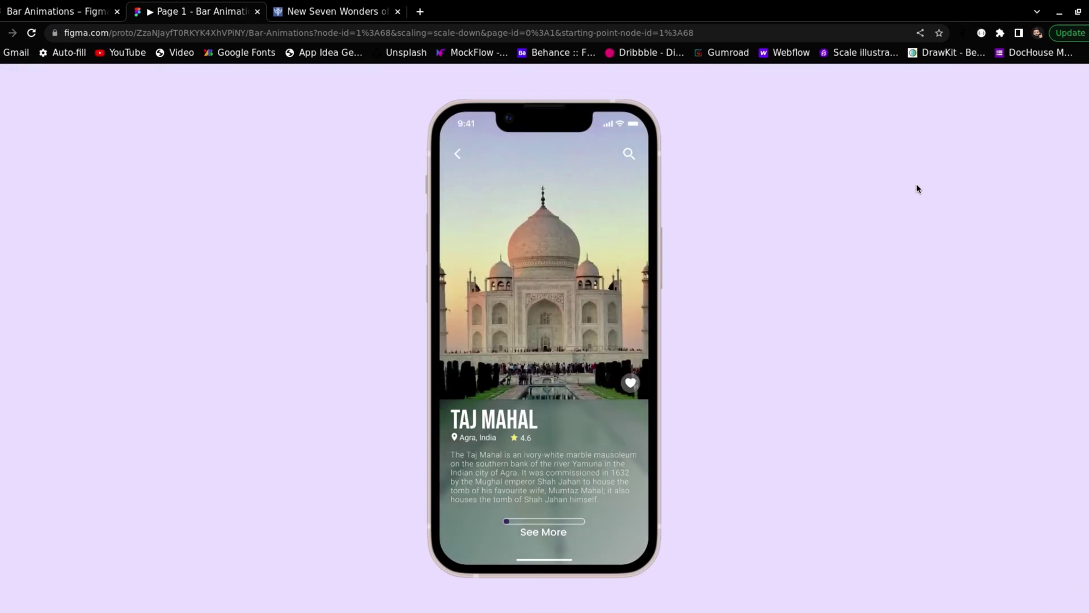
click(546, 533)
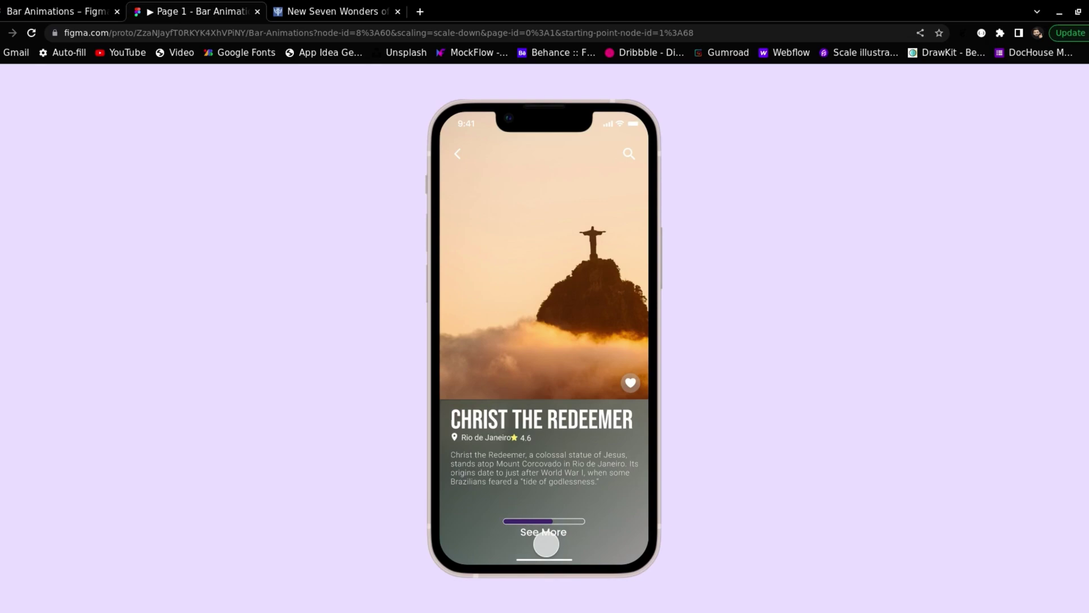
click(544, 536)
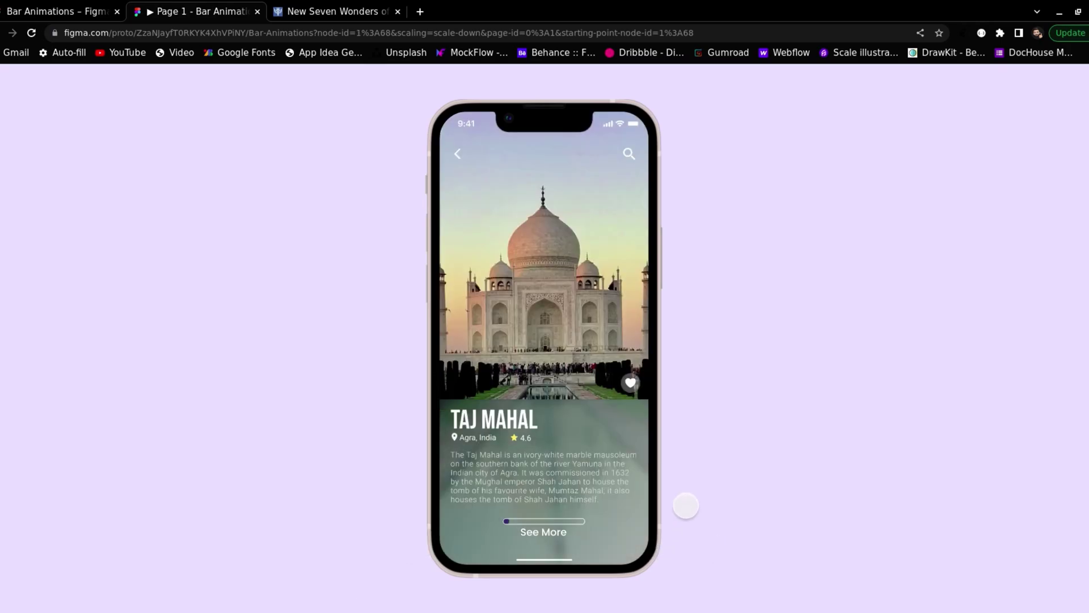
click(546, 537)
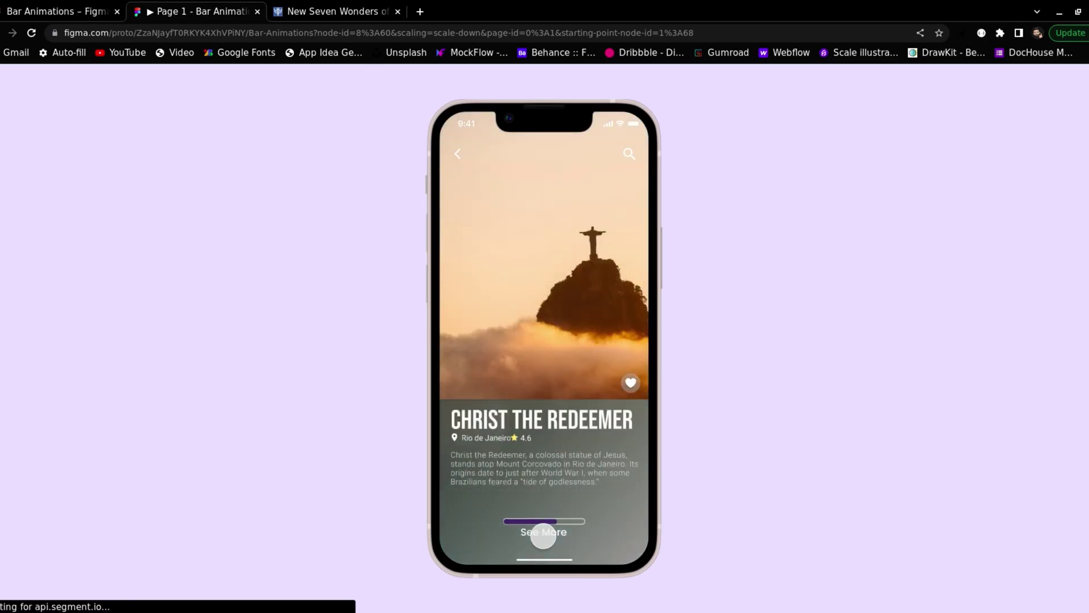
click(543, 536)
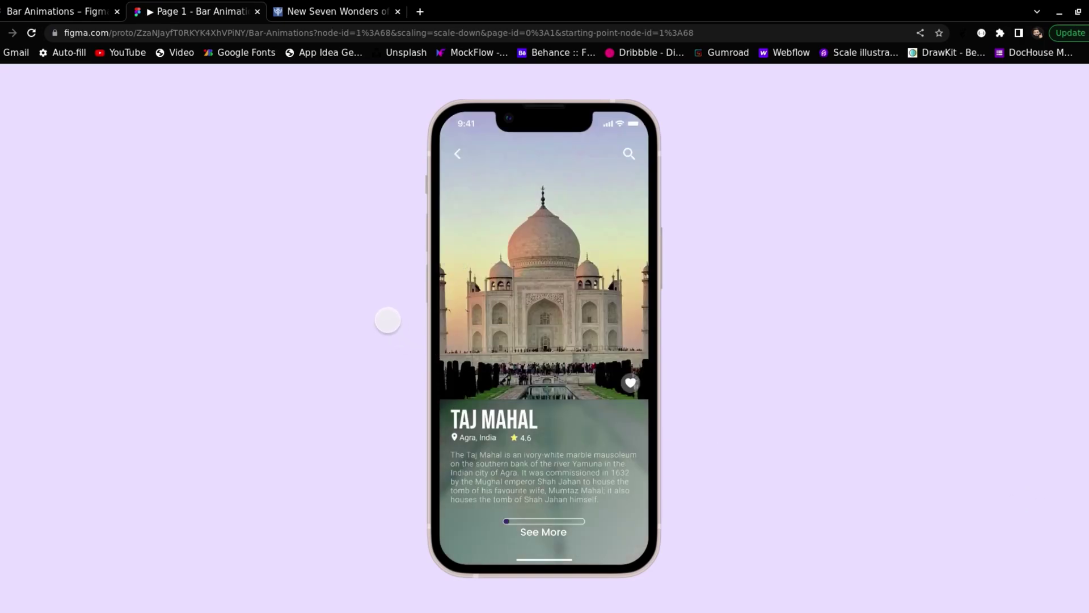
click(63, 10)
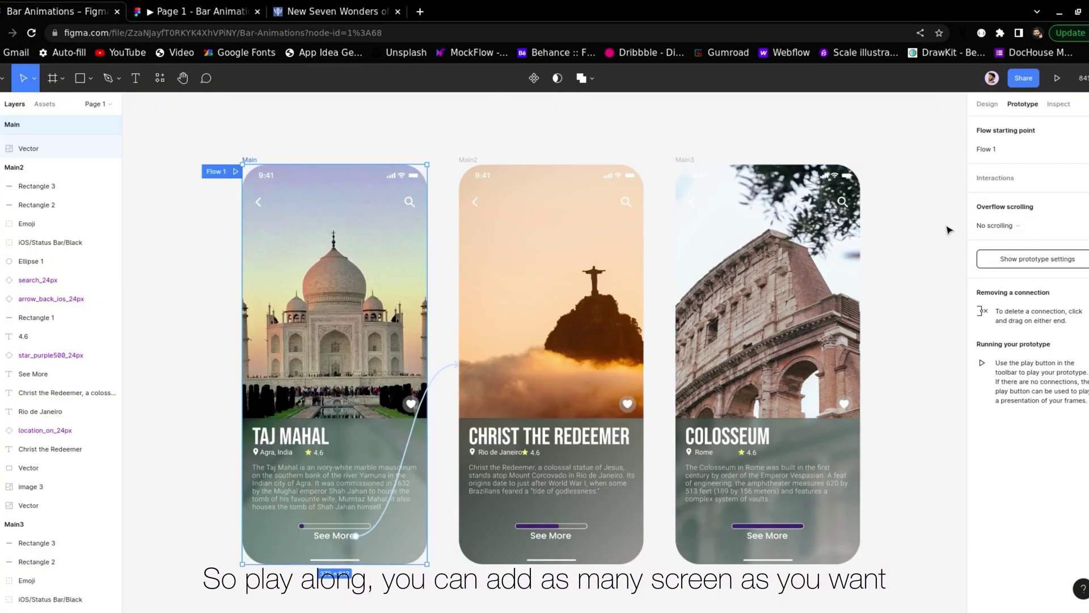